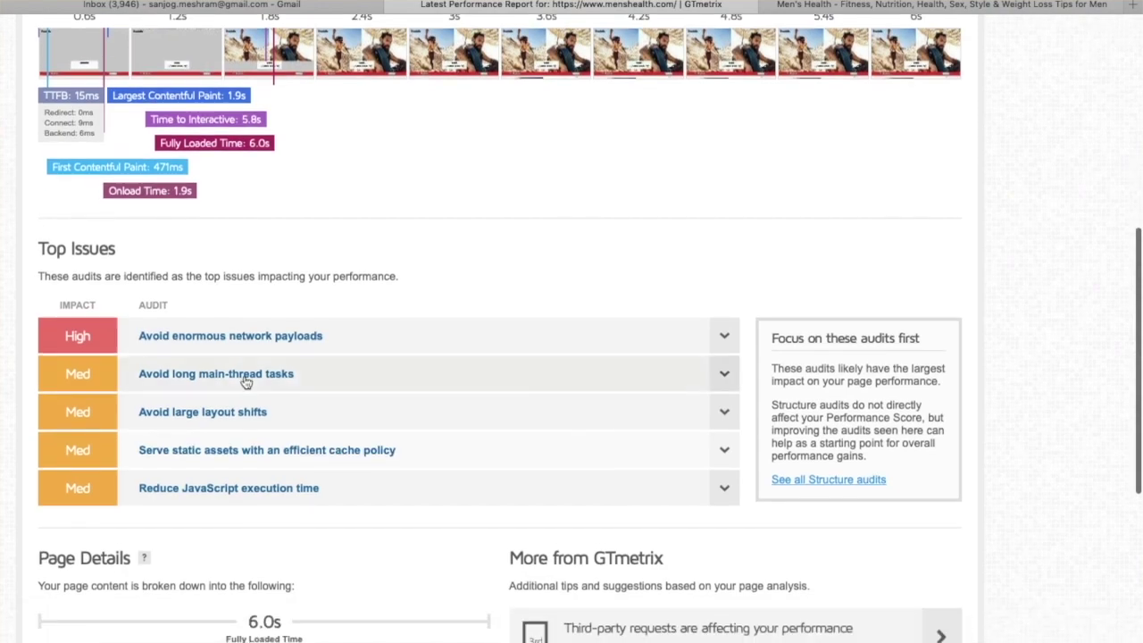
Expand the "Avoid enormous network payloads" audit in the GTmetrix report and review its URLs and transfer sizes.
{"action": "left_click", "coordinate": [266, 345]}
{"action": "scroll", "coordinate": [267, 345], "scroll_direction": "down", "scroll_amount": 4}
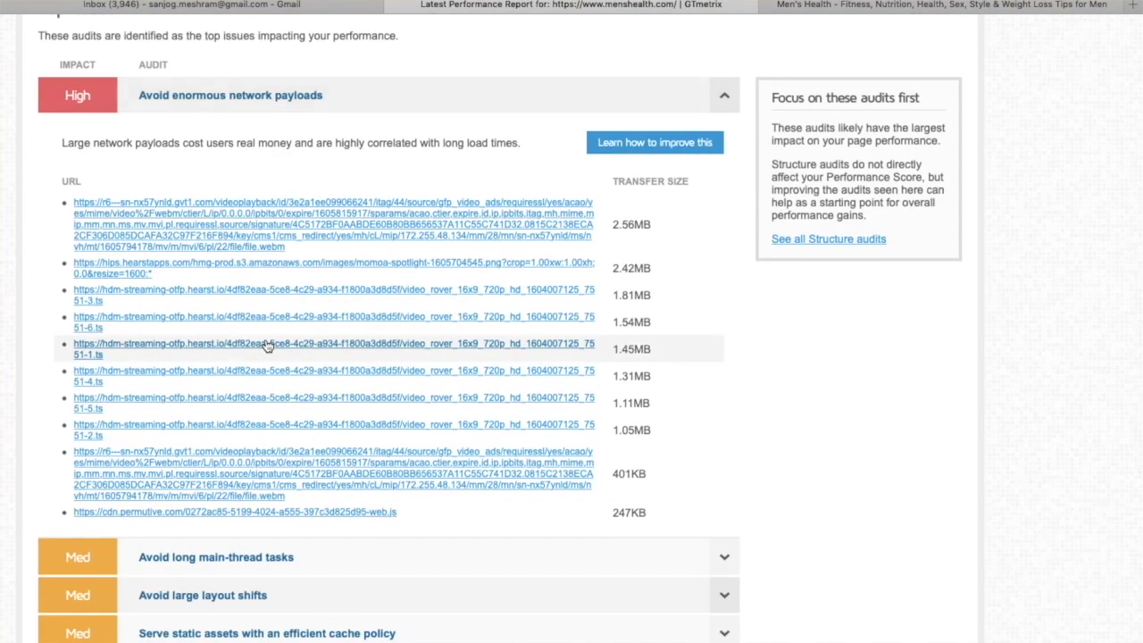
{"action": "scroll", "coordinate": [266, 344], "scroll_direction": "up", "scroll_amount": 5}
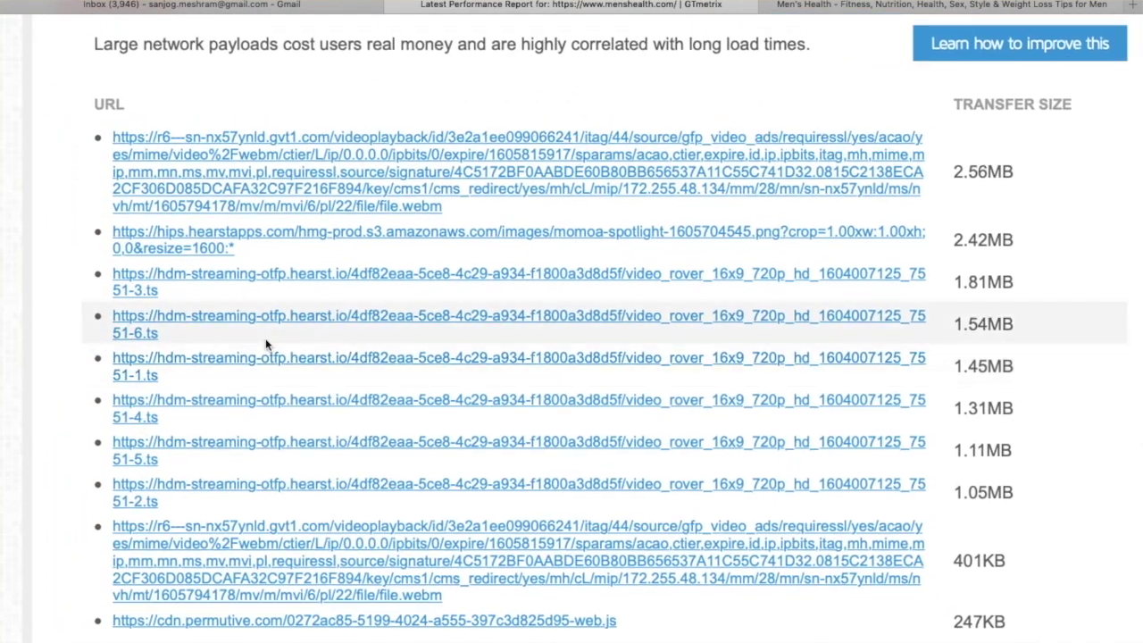
{"action": "scroll", "coordinate": [266, 345], "scroll_direction": "down", "scroll_amount": 5}
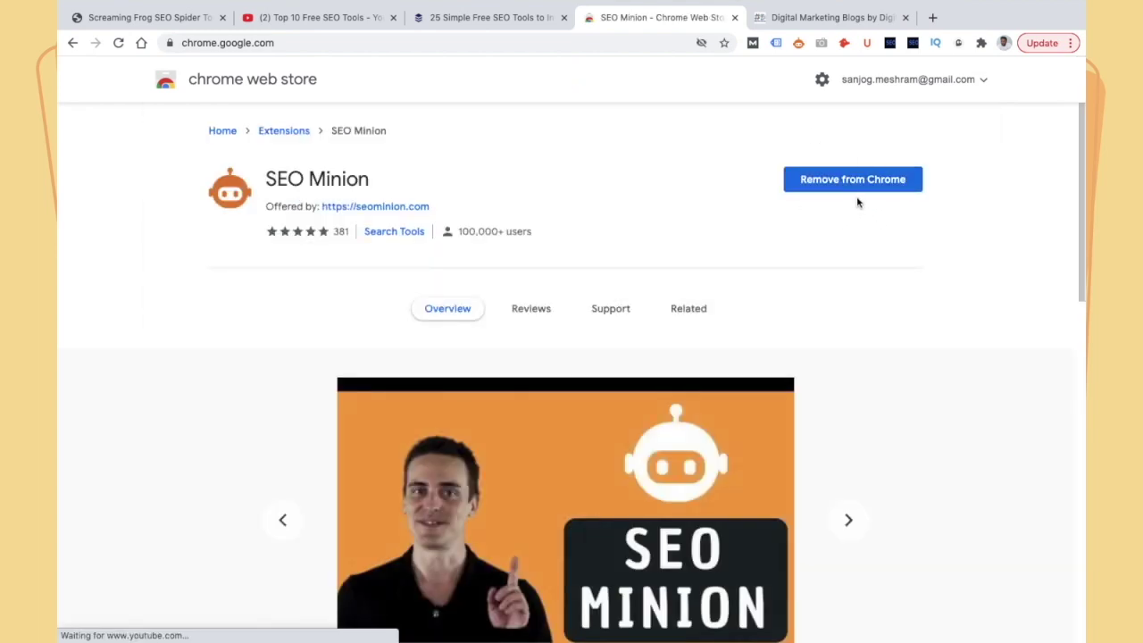
Switch to the digital marketing blog and review its headings, images and Open Graph tags with SEO Minion's Analyze On-Page SEO.
{"action": "left_click", "coordinate": [829, 19]}
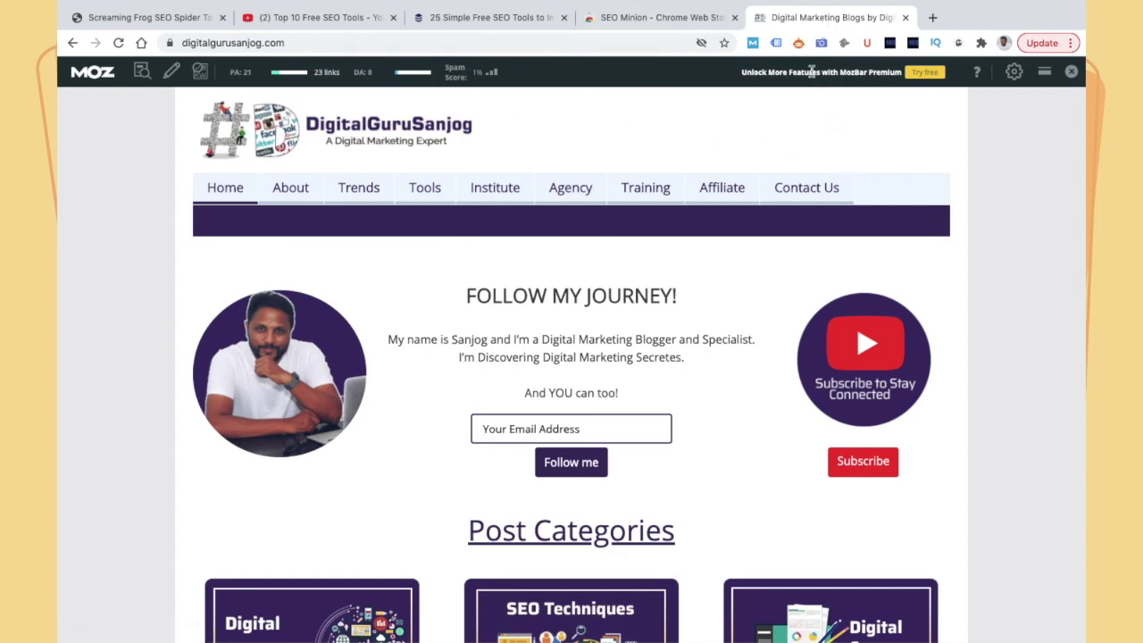
{"action": "left_click", "coordinate": [799, 44]}
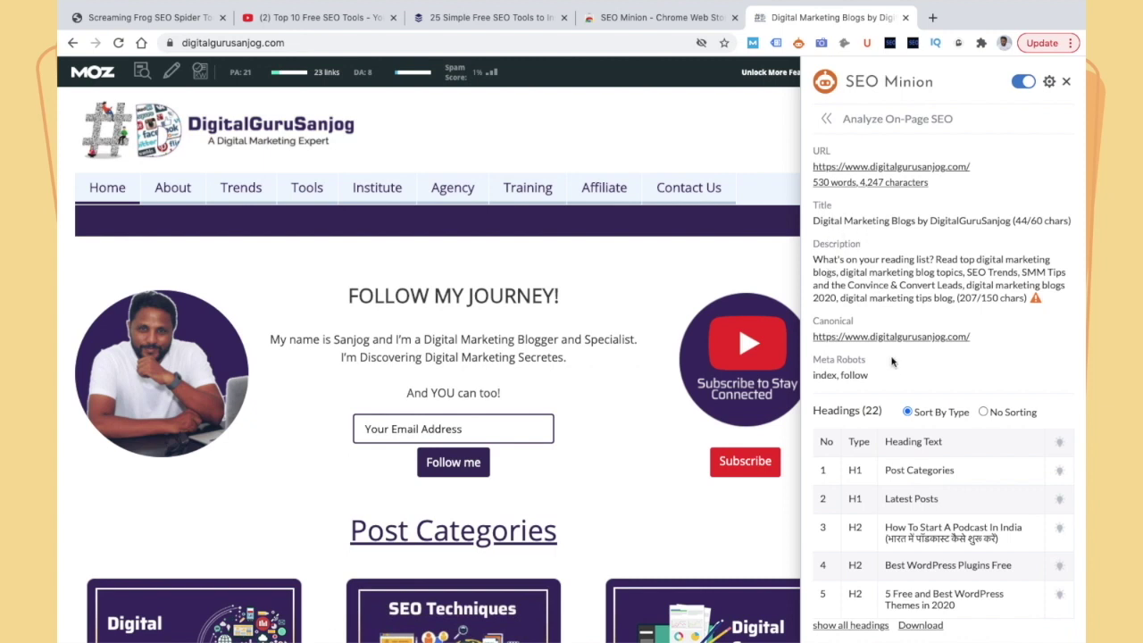
{"action": "scroll", "coordinate": [894, 371], "scroll_direction": "down", "scroll_amount": 1}
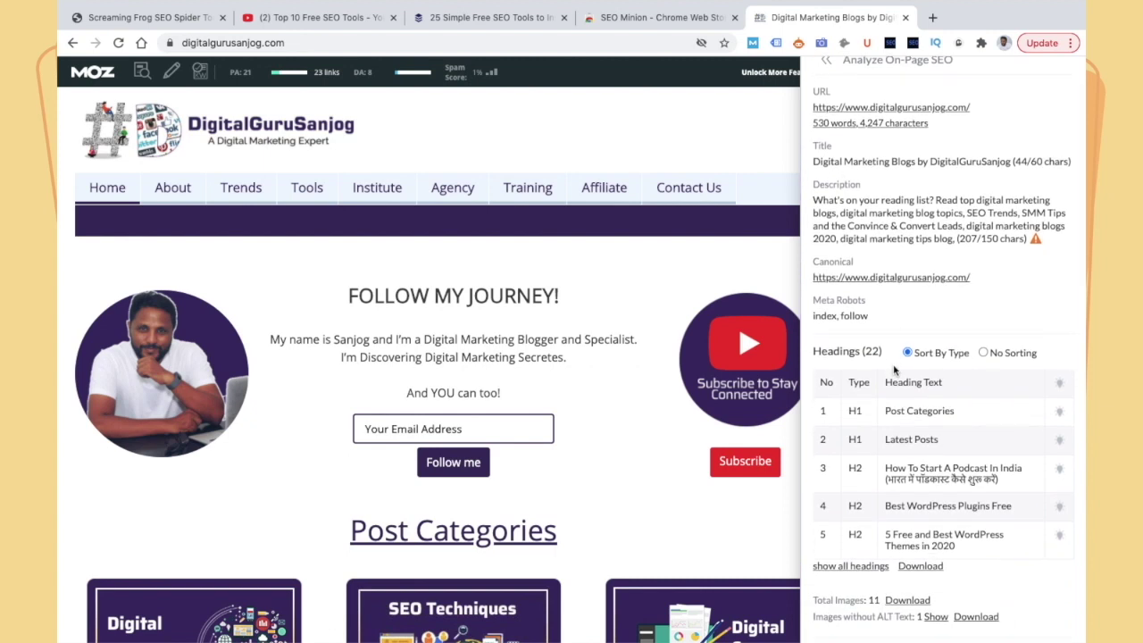
{"action": "scroll", "coordinate": [883, 406], "scroll_direction": "down", "scroll_amount": 2}
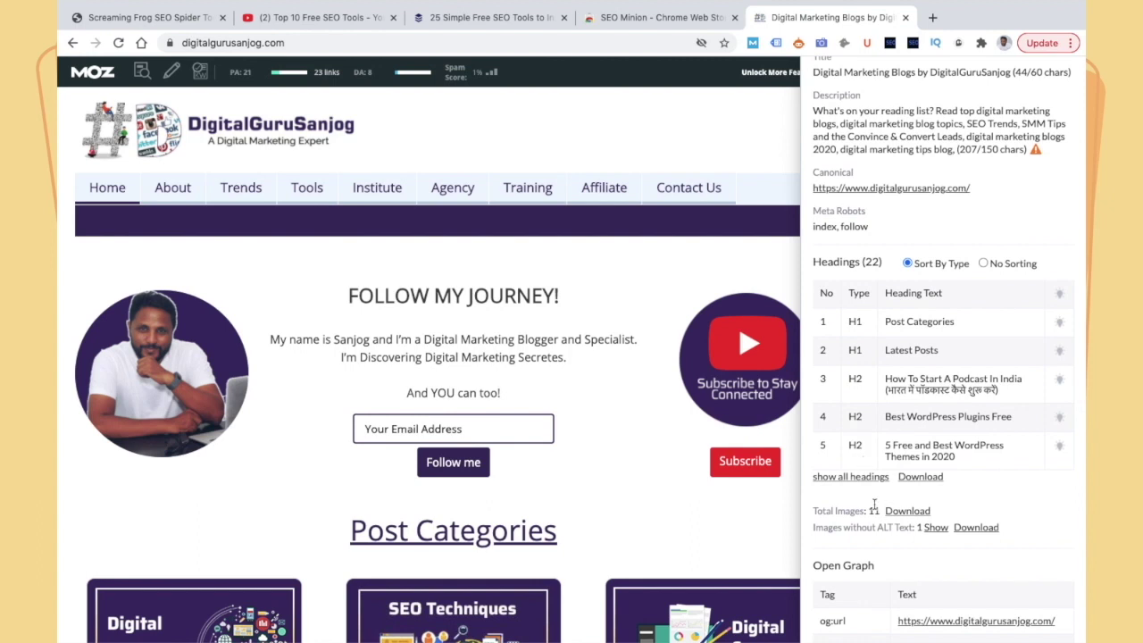
{"action": "scroll", "coordinate": [913, 537], "scroll_direction": "down", "scroll_amount": 2}
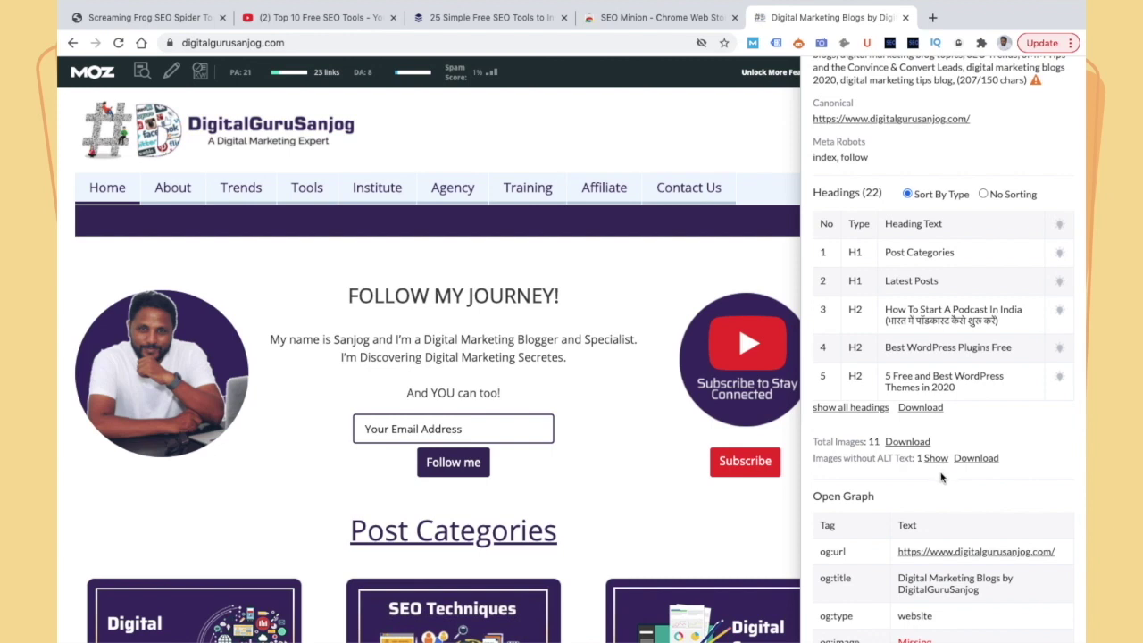
{"action": "scroll", "coordinate": [940, 477], "scroll_direction": "up", "scroll_amount": 6}
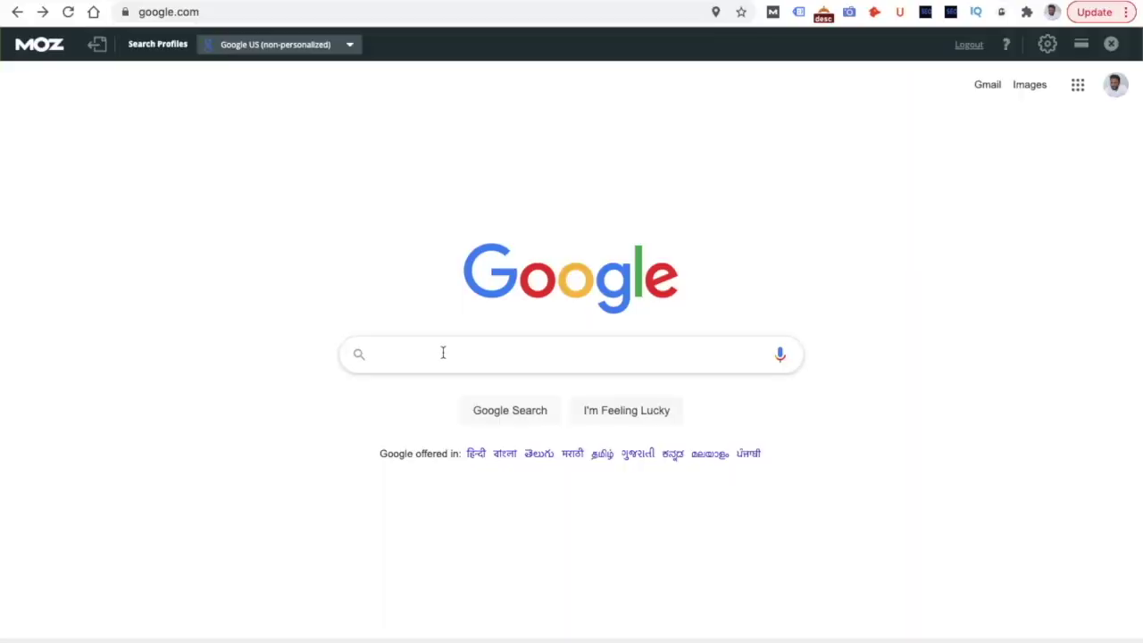
Search Google for "best cycle brands in india" and look through the organic results.
{"action": "left_click", "coordinate": [442, 353]}
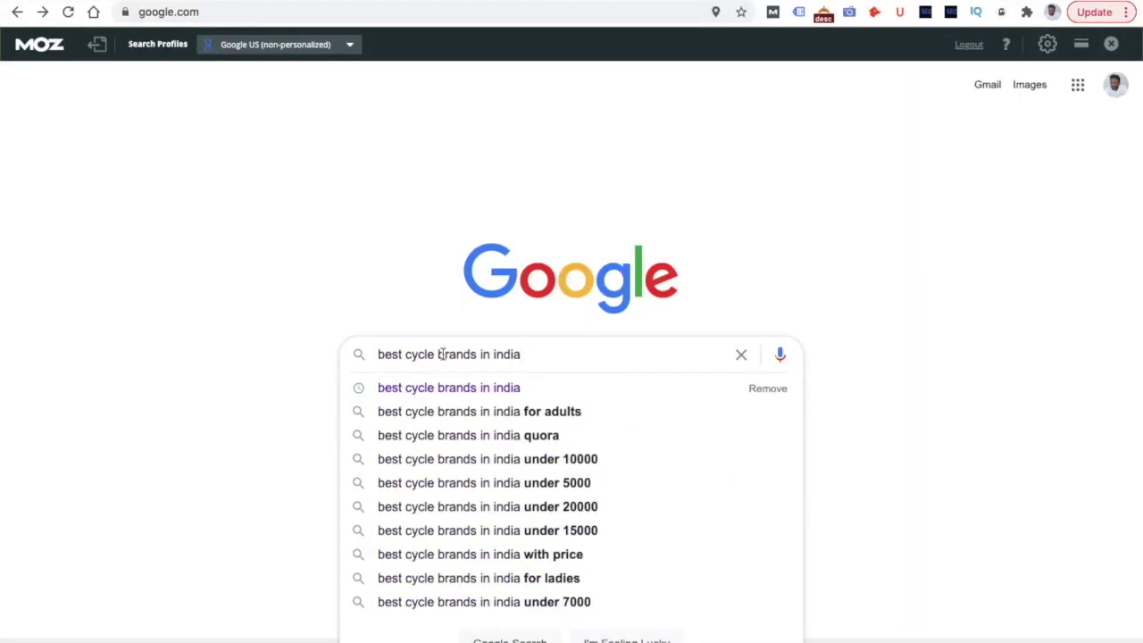
{"action": "key", "text": "Return"}
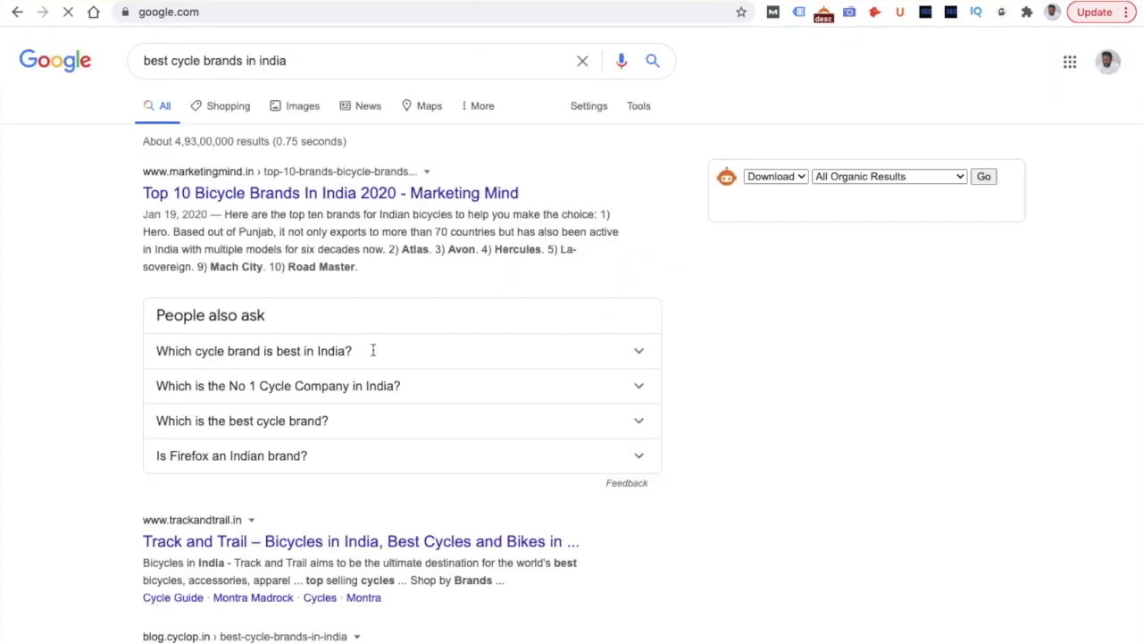
{"action": "scroll", "coordinate": [308, 496], "scroll_direction": "down", "scroll_amount": 5}
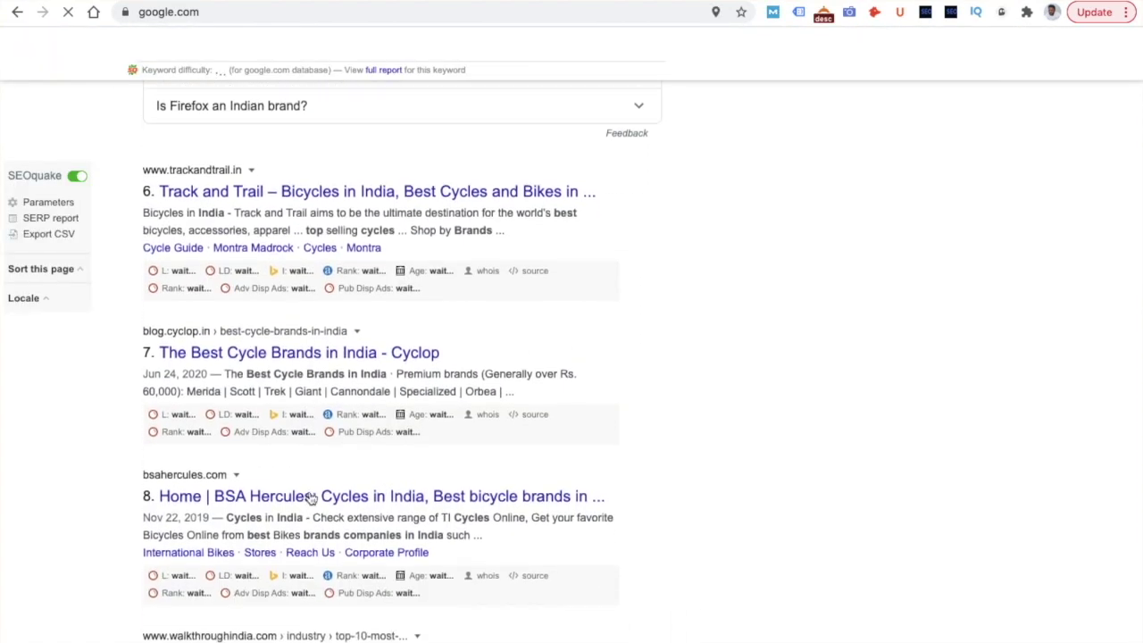
{"action": "scroll", "coordinate": [646, 214], "scroll_direction": "down", "scroll_amount": 10}
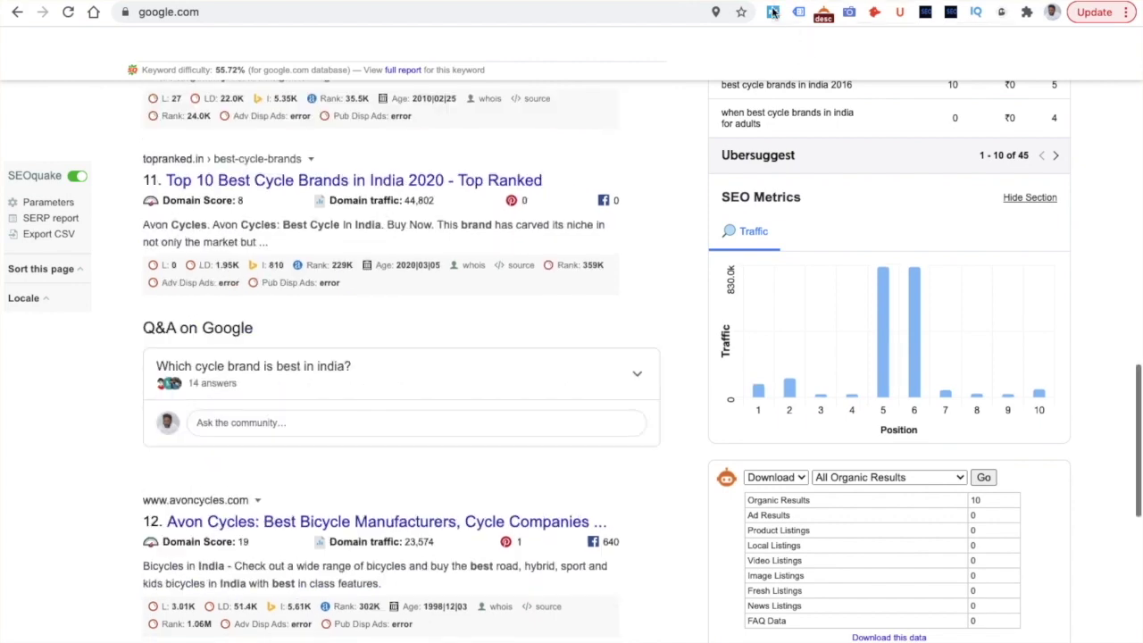
Turn on MozBar for the search results and compare each listing's page authority, link count and domain authority.
{"action": "left_click", "coordinate": [773, 12]}
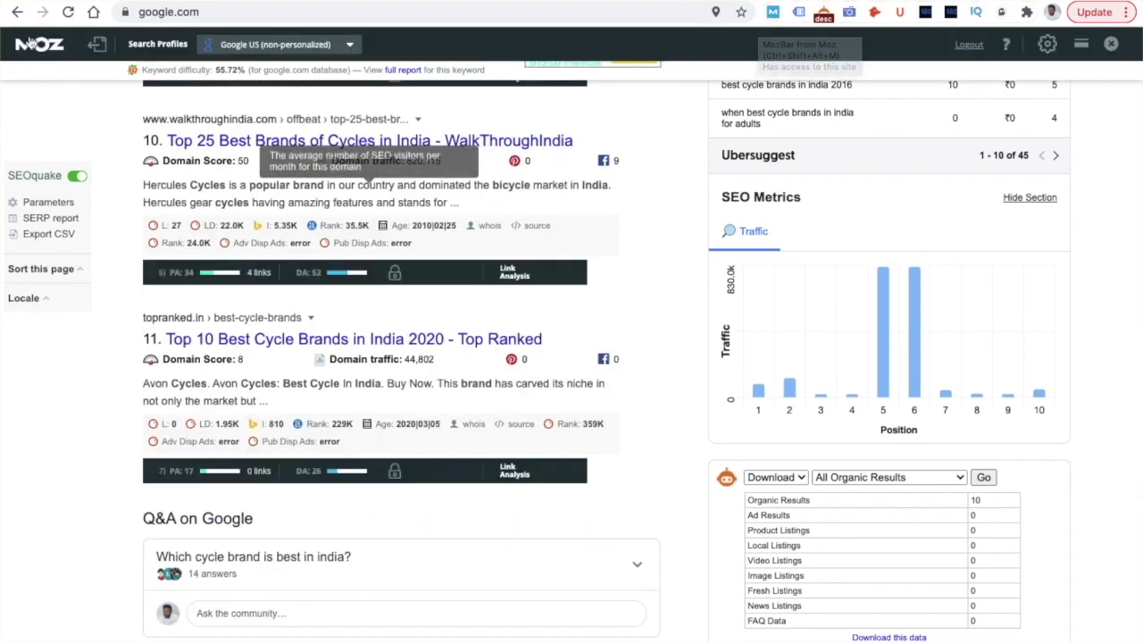
{"action": "scroll", "coordinate": [162, 333], "scroll_direction": "up", "scroll_amount": 1}
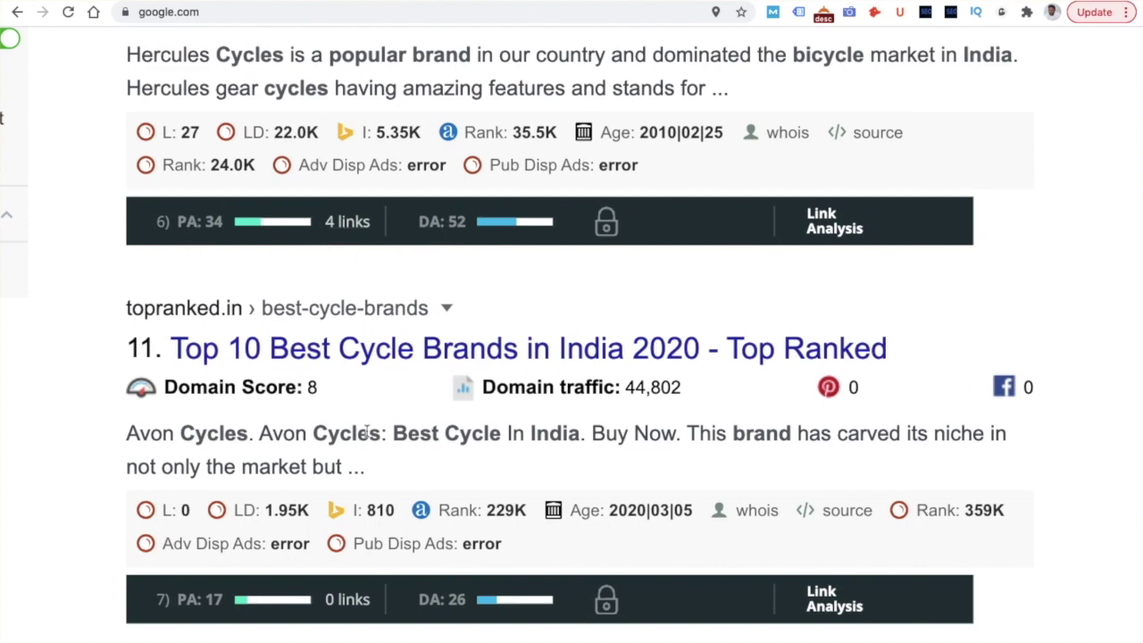
{"action": "scroll", "coordinate": [366, 433], "scroll_direction": "down", "scroll_amount": 5}
{"action": "scroll", "coordinate": [366, 433], "scroll_direction": "up", "scroll_amount": 2}
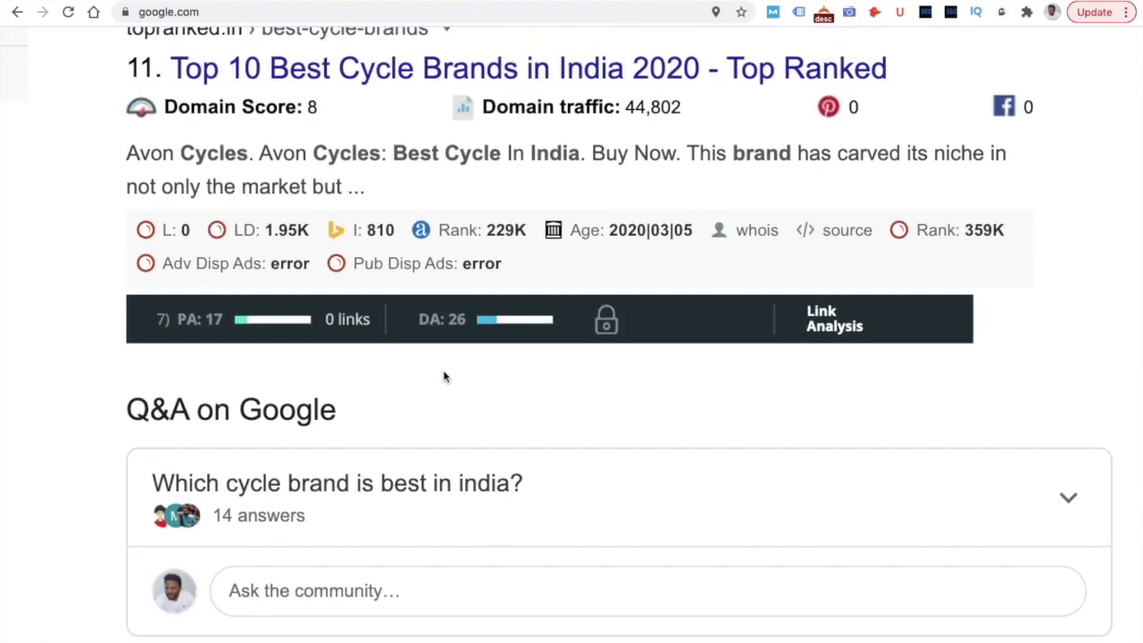
{"action": "scroll", "coordinate": [337, 354], "scroll_direction": "up", "scroll_amount": 1}
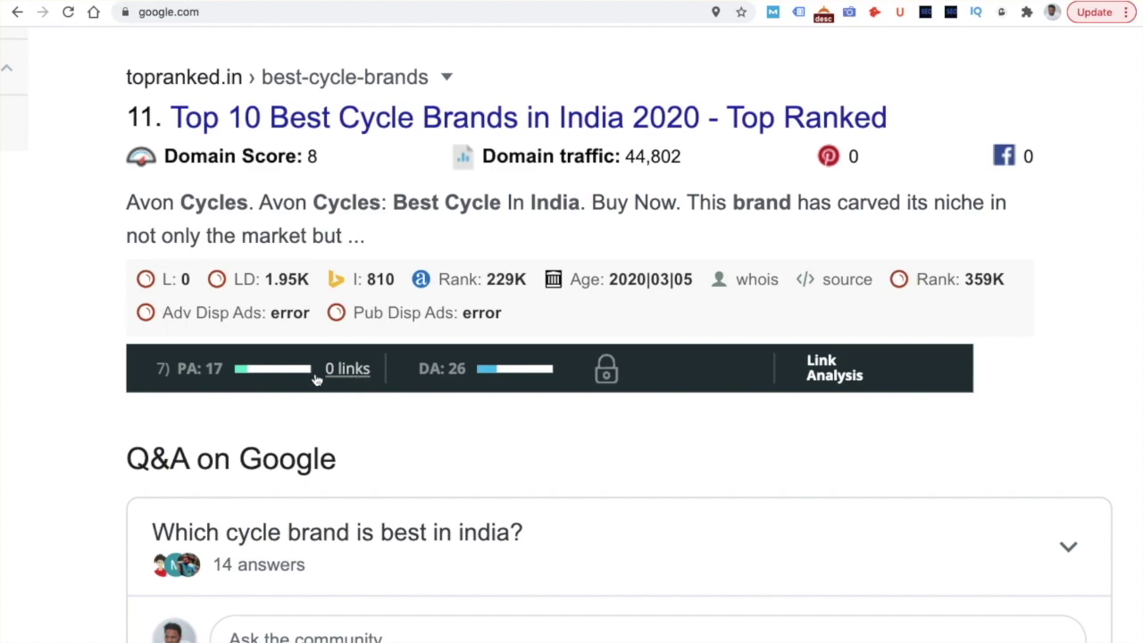
{"action": "scroll", "coordinate": [386, 397], "scroll_direction": "down", "scroll_amount": 11}
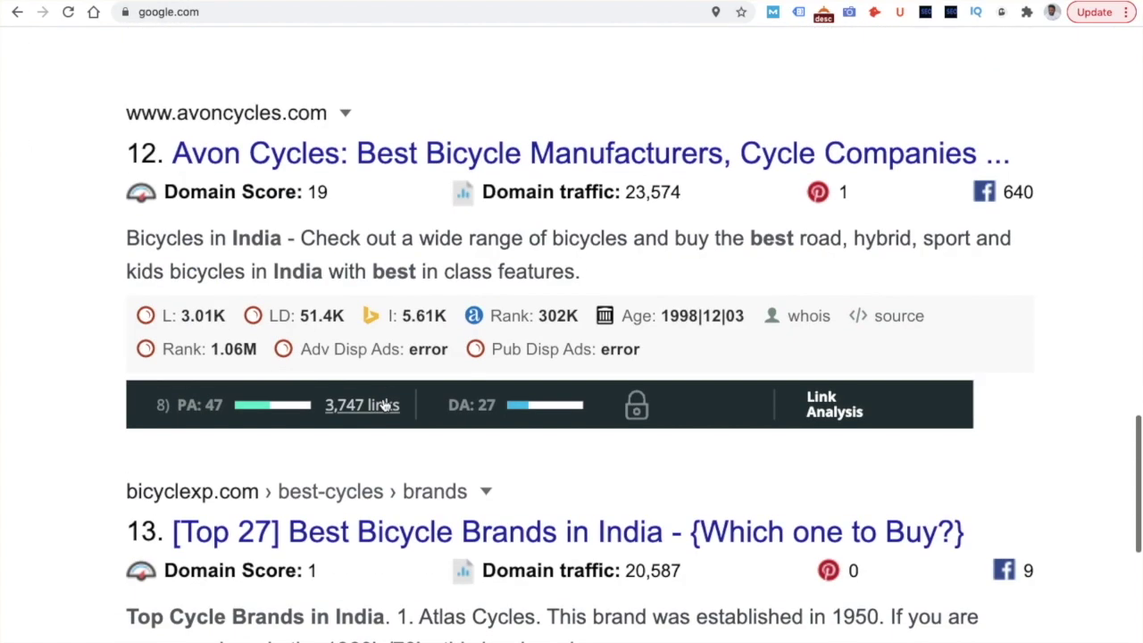
{"action": "scroll", "coordinate": [385, 404], "scroll_direction": "down", "scroll_amount": 1}
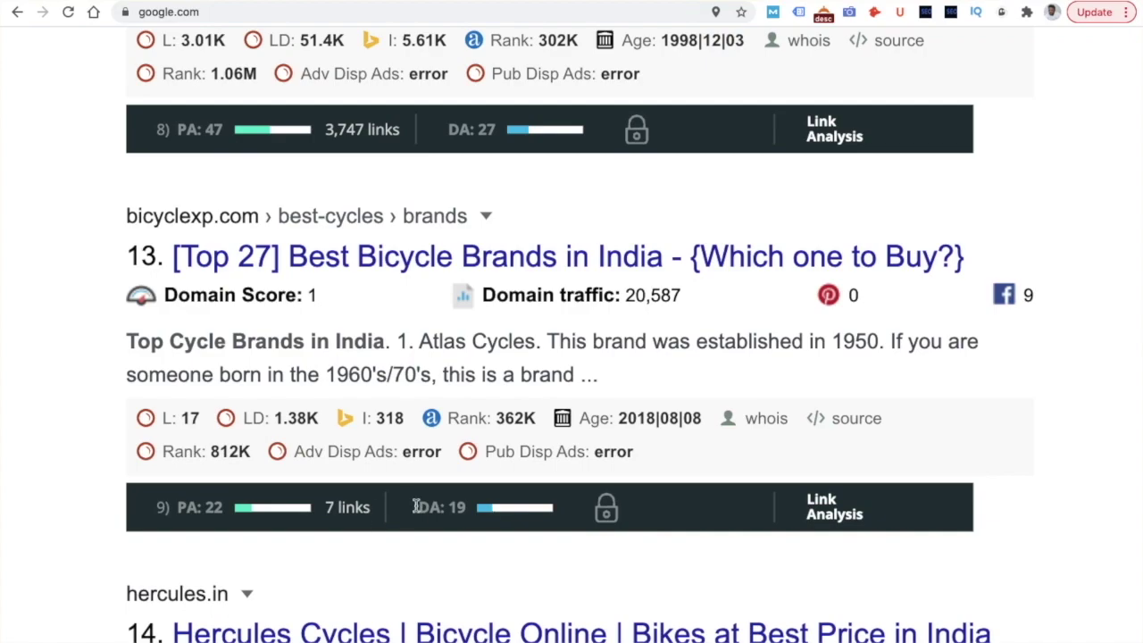
{"action": "scroll", "coordinate": [369, 525], "scroll_direction": "down", "scroll_amount": 6}
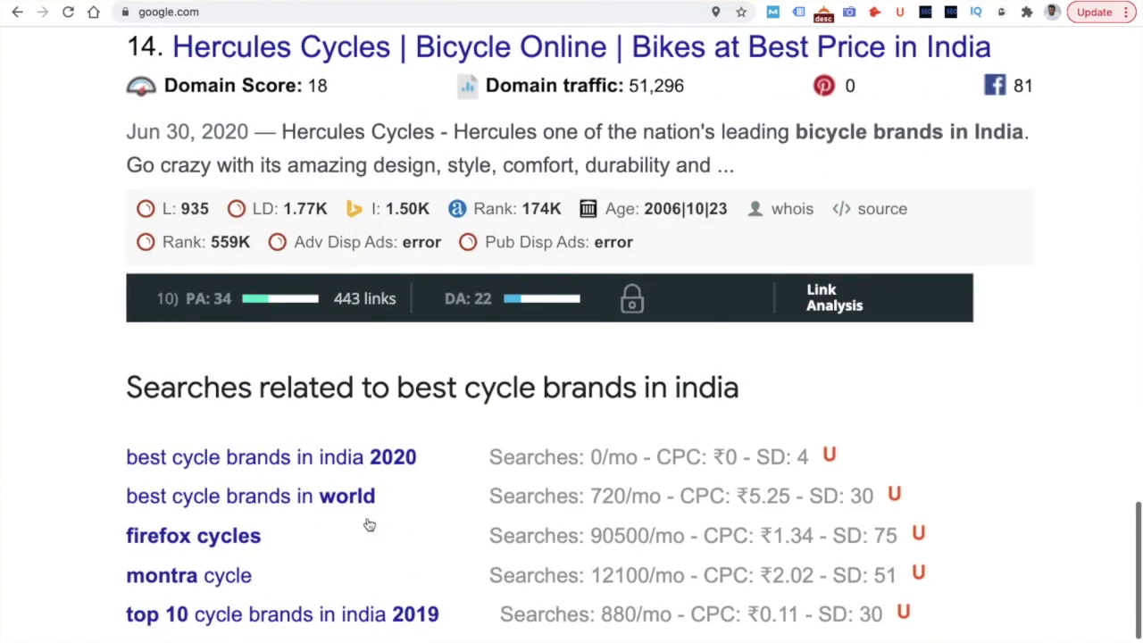
{"action": "scroll", "coordinate": [369, 524], "scroll_direction": "up", "scroll_amount": 20}
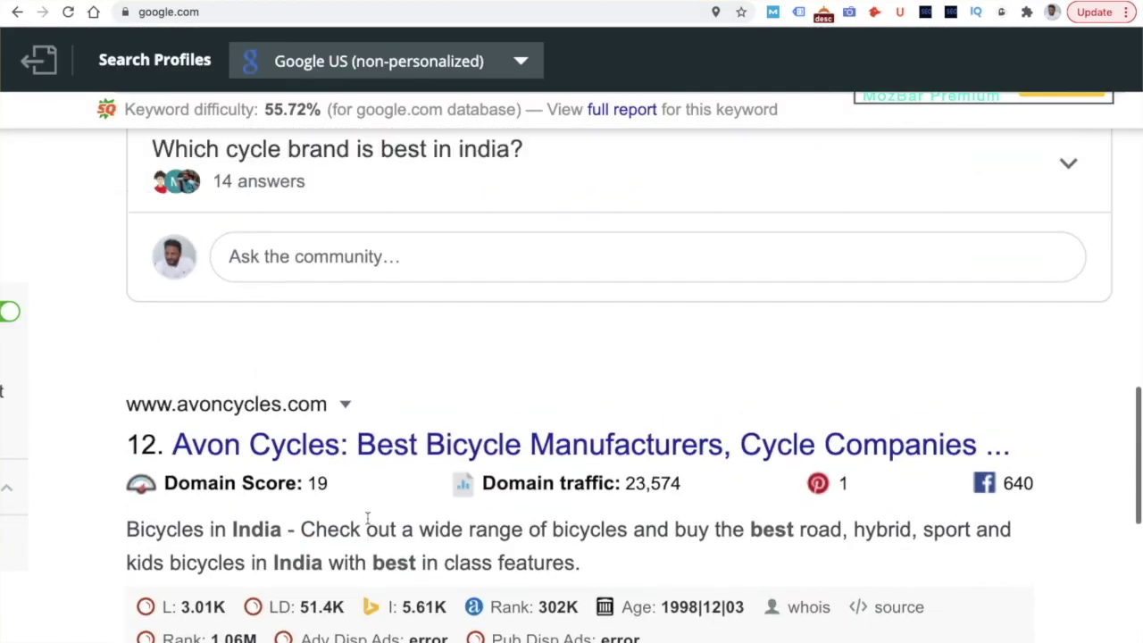
{"action": "scroll", "coordinate": [368, 524], "scroll_direction": "up", "scroll_amount": 15}
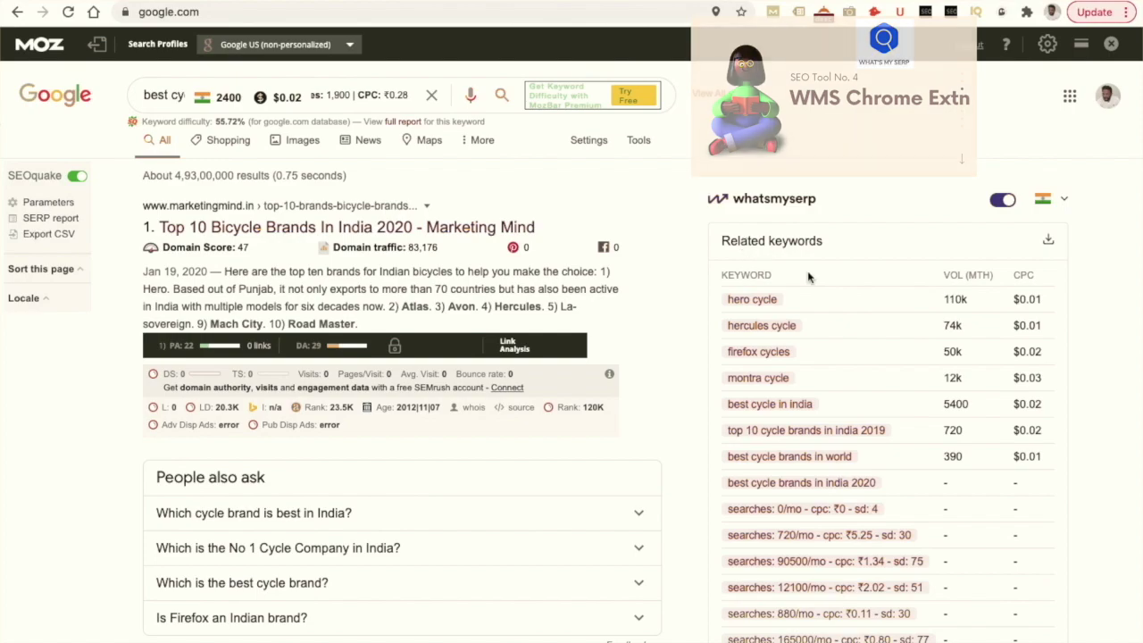
Examine the whatsmyserp related keywords and Ubersuggest's "People also search for" table with its volume, CPC and SD values.
{"action": "scroll", "coordinate": [770, 348], "scroll_direction": "down", "scroll_amount": 20}
{"action": "scroll", "coordinate": [770, 351], "scroll_direction": "up", "scroll_amount": 20}
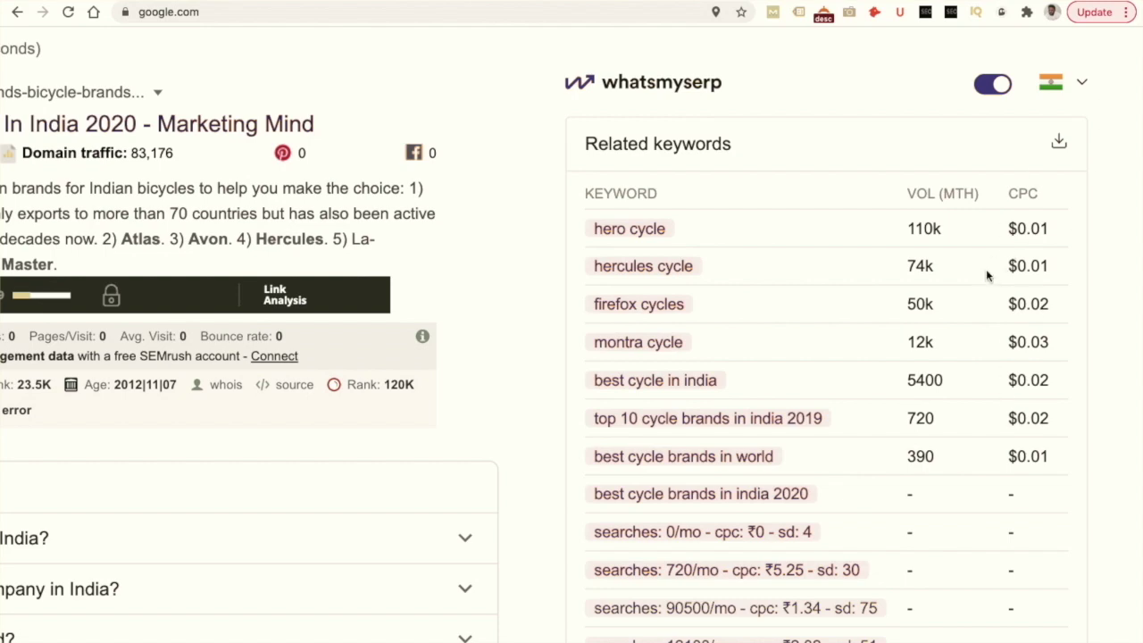
{"action": "scroll", "coordinate": [986, 275], "scroll_direction": "down", "scroll_amount": 12}
{"action": "scroll", "coordinate": [986, 277], "scroll_direction": "down", "scroll_amount": 3}
{"action": "scroll", "coordinate": [632, 445], "scroll_direction": "down", "scroll_amount": 1}
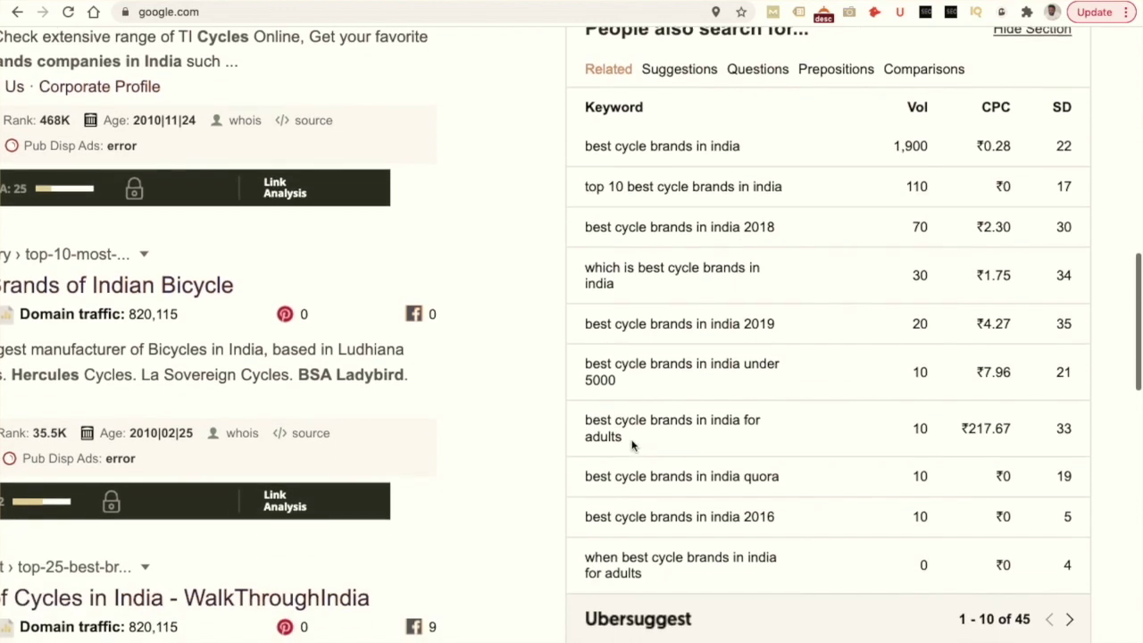
{"action": "scroll", "coordinate": [632, 445], "scroll_direction": "up", "scroll_amount": 1}
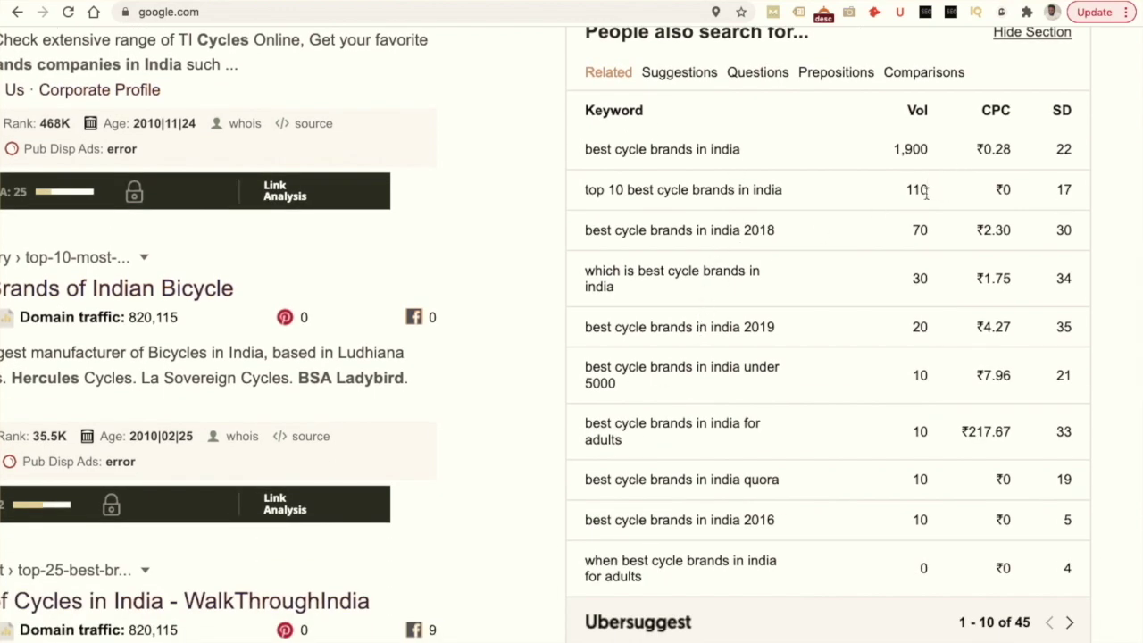
{"action": "mouse_move", "coordinate": [1076, 105]}
Inspect the traffic by position in Ubersuggest's SEO Metrics chart, including the third-ranked site's value.
{"action": "scroll", "coordinate": [1059, 210], "scroll_direction": "down", "scroll_amount": 5}
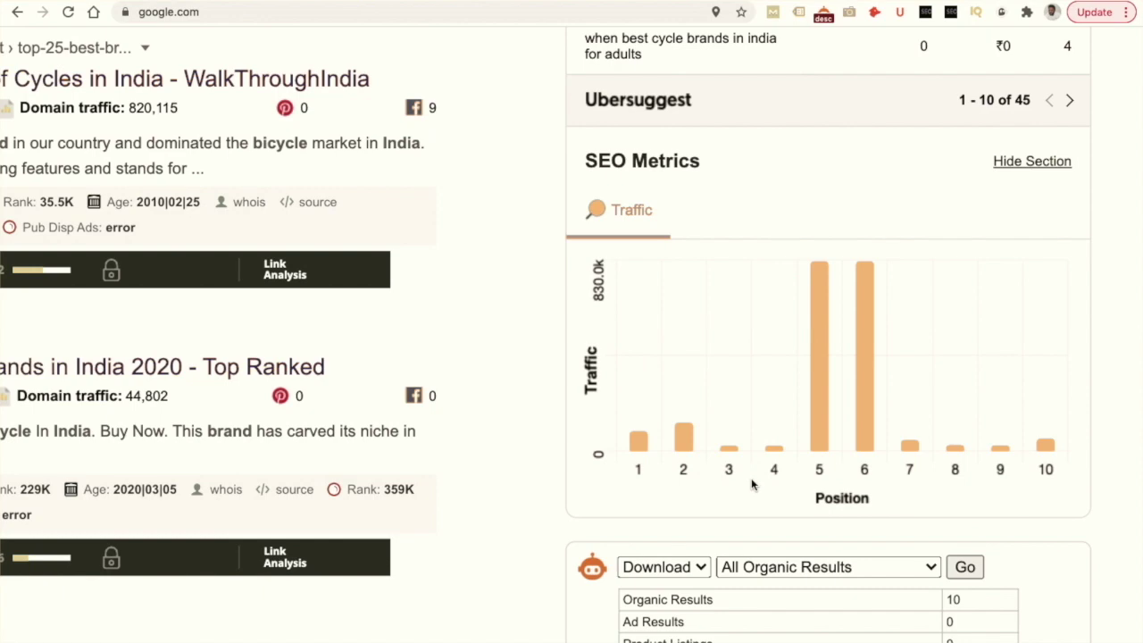
{"action": "mouse_move", "coordinate": [726, 453]}
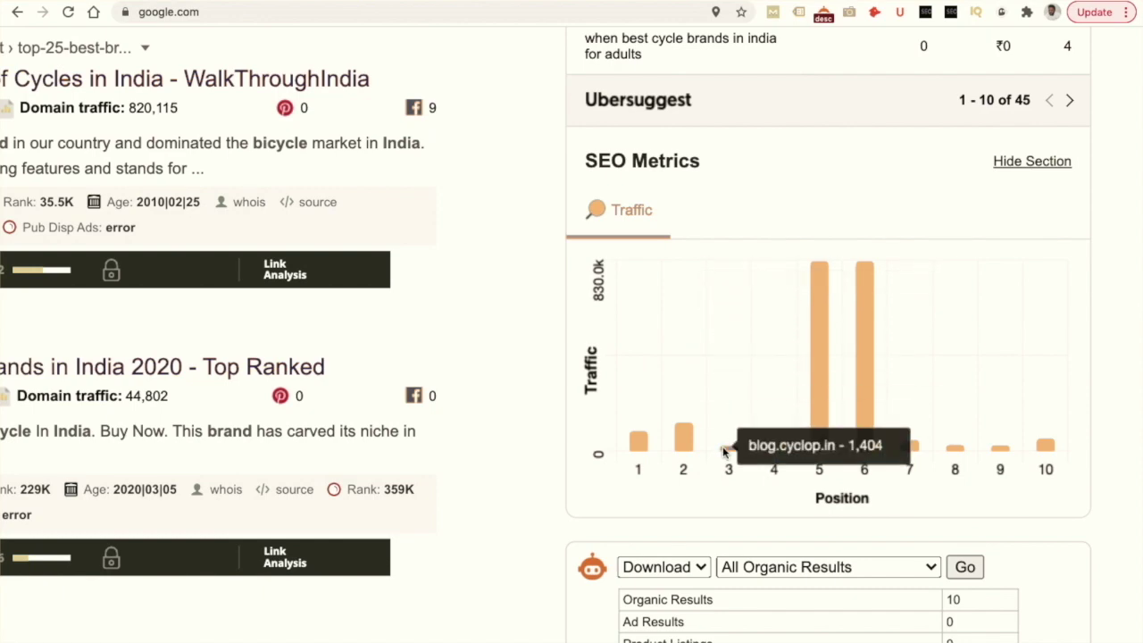
{"action": "scroll", "coordinate": [861, 353], "scroll_direction": "up", "scroll_amount": 6}
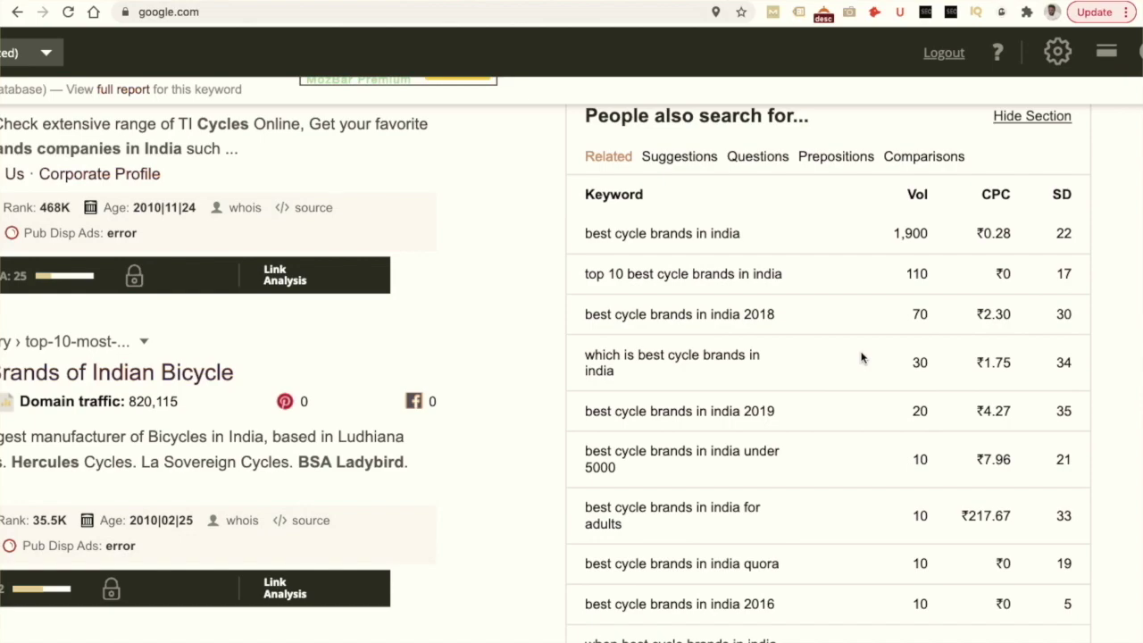
{"action": "scroll", "coordinate": [860, 357], "scroll_direction": "down", "scroll_amount": 4}
{"action": "scroll", "coordinate": [861, 357], "scroll_direction": "up", "scroll_amount": 10}
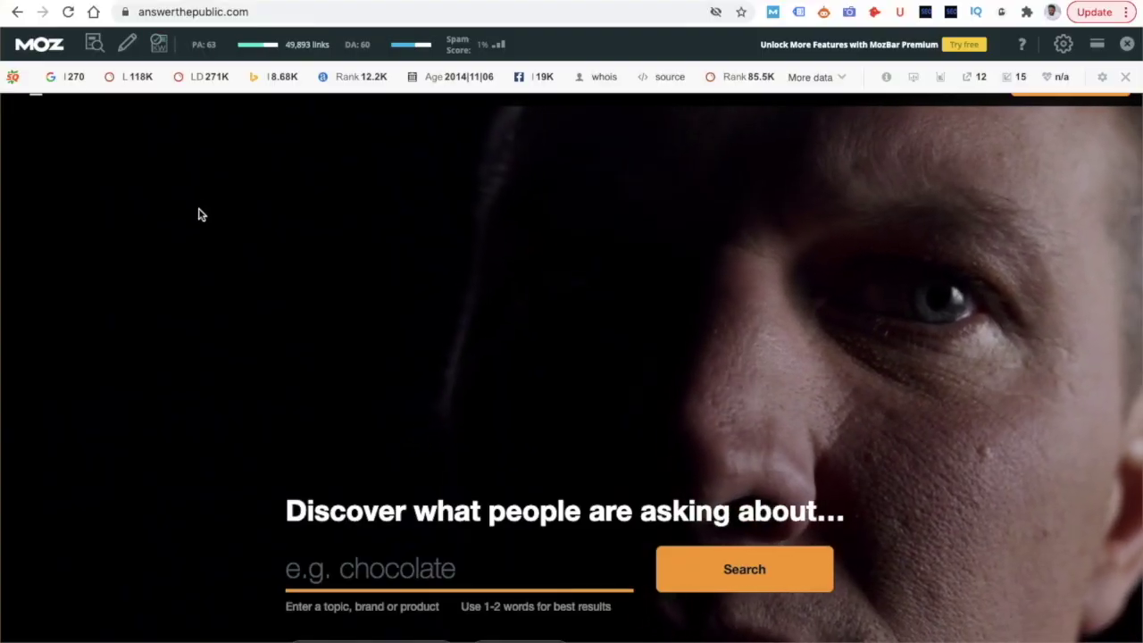
Search AnswerThePublic for "Affiliate Marketing" with United Kingdom and English, and examine the questions visualisation.
{"action": "scroll", "coordinate": [200, 214], "scroll_direction": "down", "scroll_amount": 3}
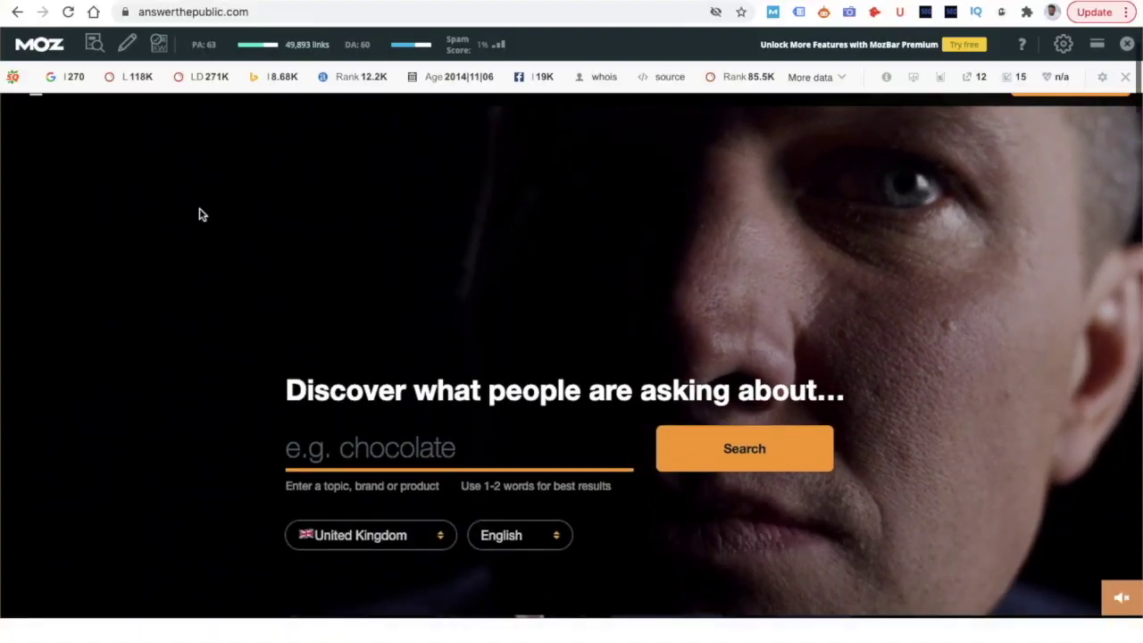
{"action": "scroll", "coordinate": [200, 214], "scroll_direction": "up", "scroll_amount": 2}
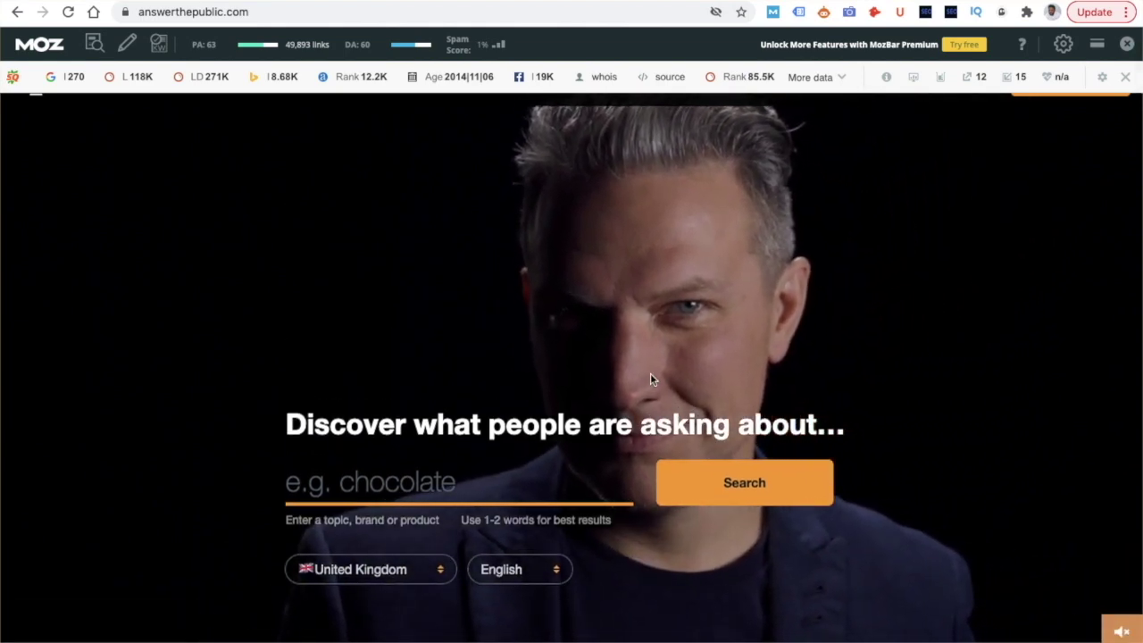
{"action": "left_click", "coordinate": [421, 480]}
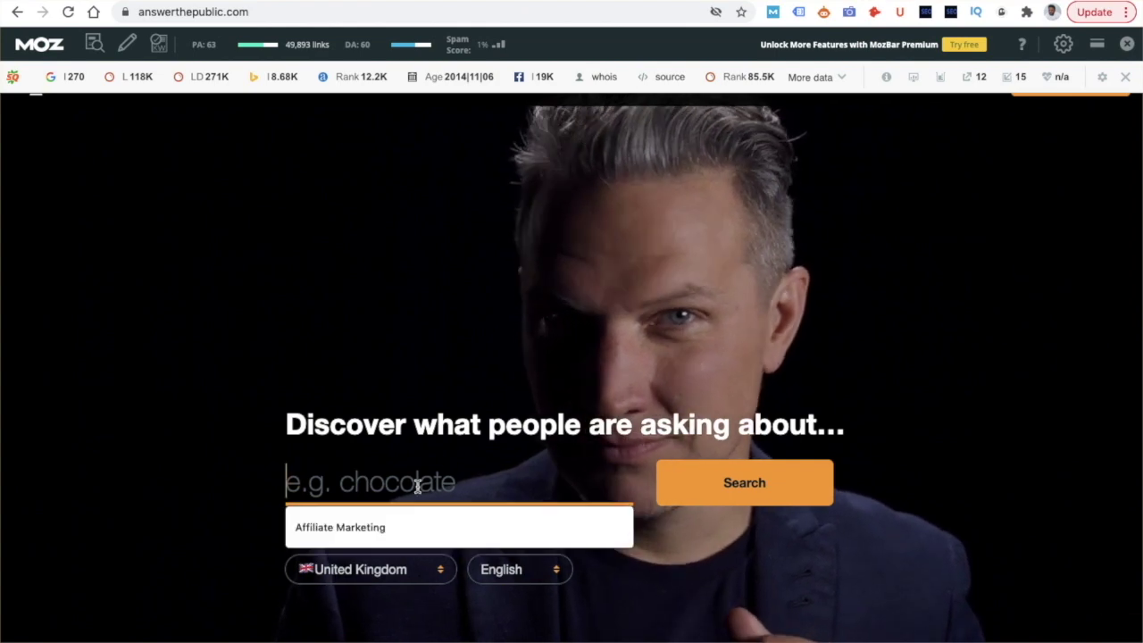
{"action": "left_click", "coordinate": [390, 531]}
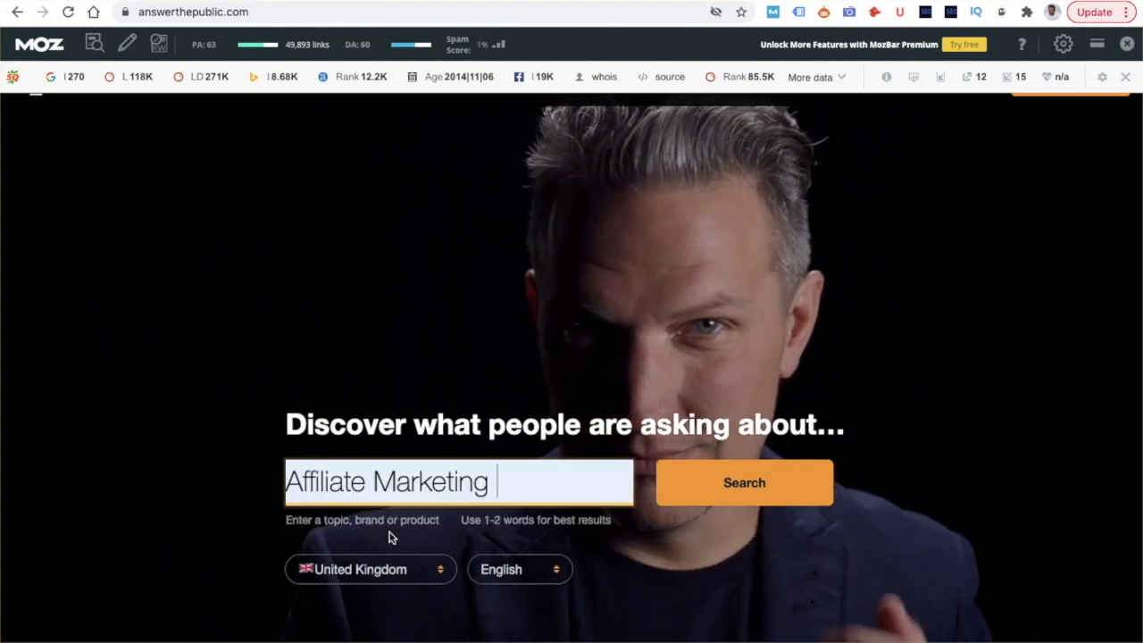
{"action": "left_click", "coordinate": [707, 494]}
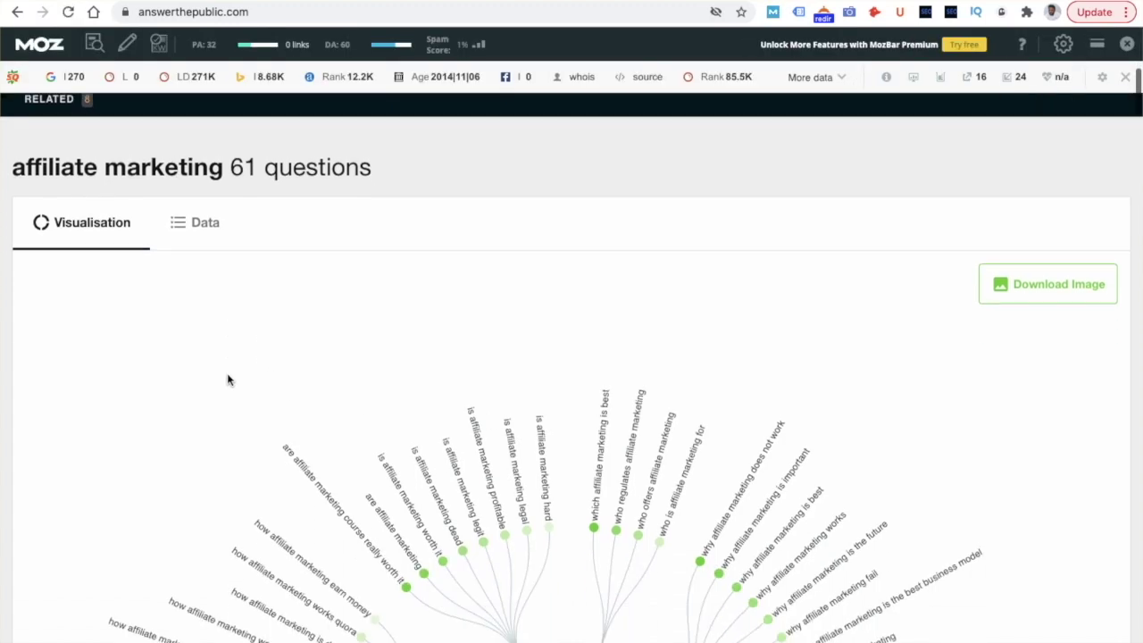
{"action": "scroll", "coordinate": [324, 385], "scroll_direction": "down", "scroll_amount": 4}
{"action": "scroll", "coordinate": [324, 385], "scroll_direction": "up", "scroll_amount": 2}
{"action": "scroll", "coordinate": [325, 385], "scroll_direction": "up", "scroll_amount": 1}
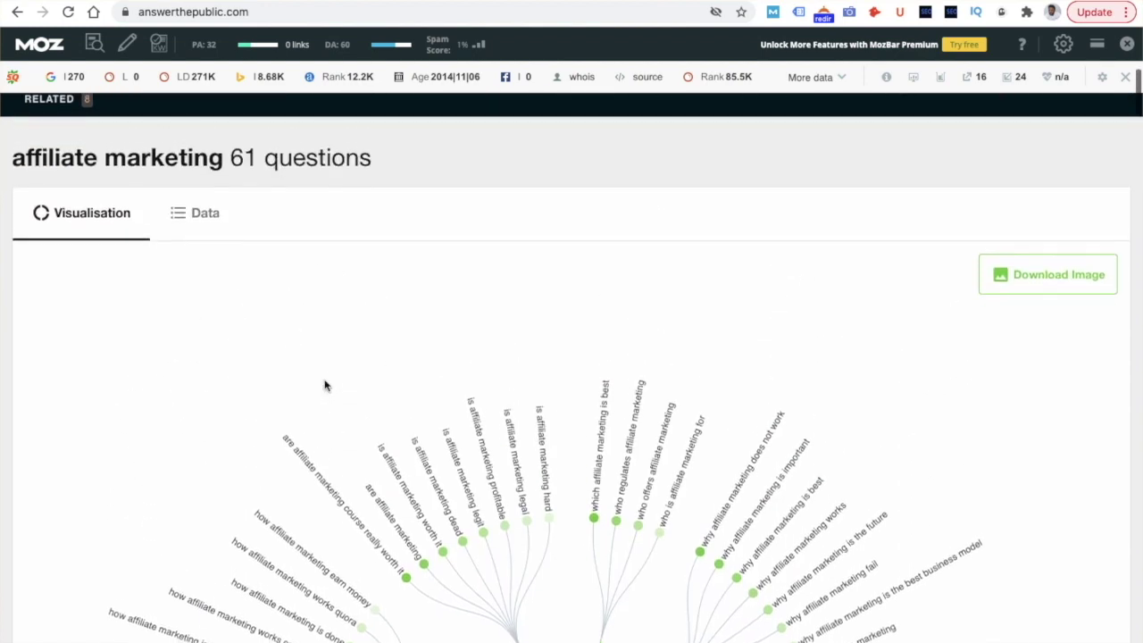
Examine the branches of the affiliate marketing questions visualisation, including the how, what, are, who and why questions.
{"action": "scroll", "coordinate": [390, 348], "scroll_direction": "down", "scroll_amount": 5}
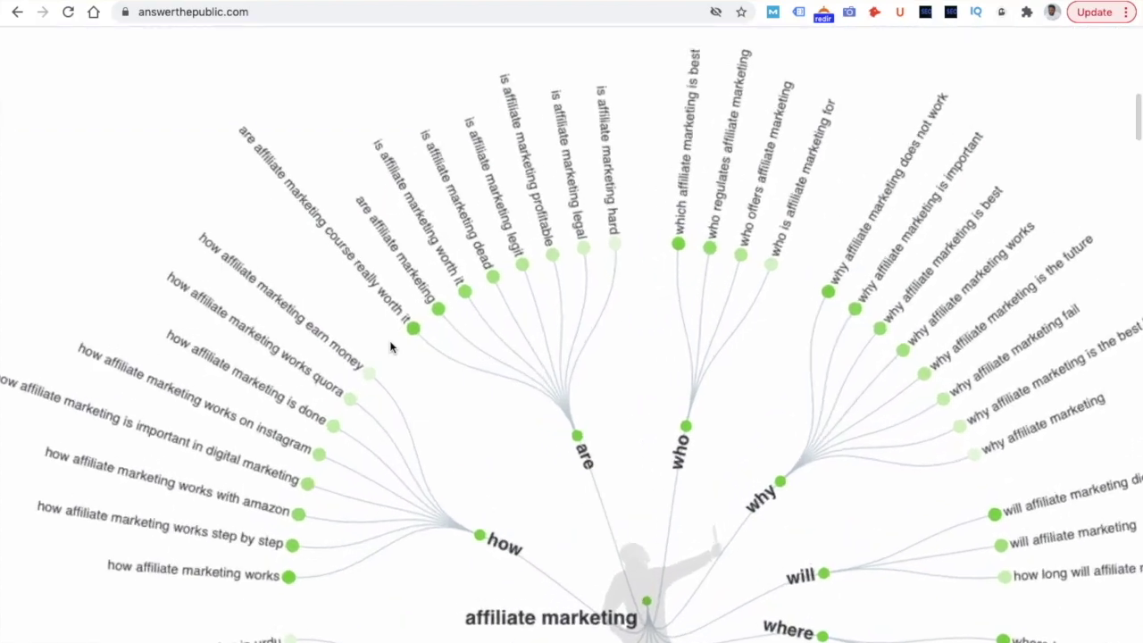
{"action": "scroll", "coordinate": [645, 556], "scroll_direction": "down", "scroll_amount": 3}
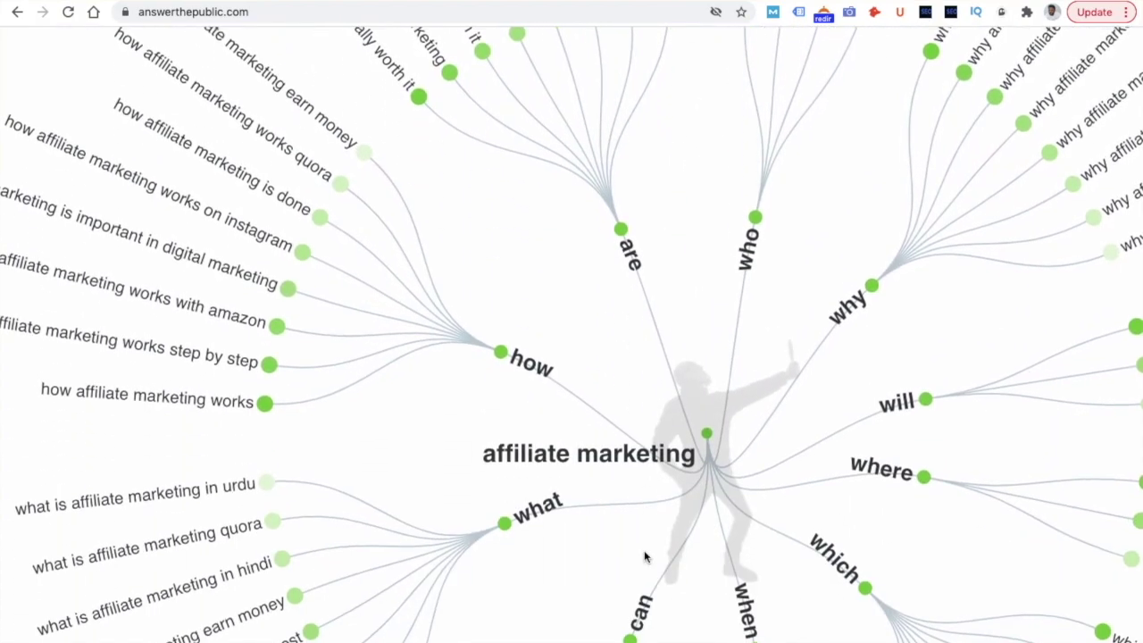
{"action": "scroll", "coordinate": [334, 501], "scroll_direction": "left", "scroll_amount": 3}
{"action": "scroll", "coordinate": [358, 389], "scroll_direction": "up", "scroll_amount": 5}
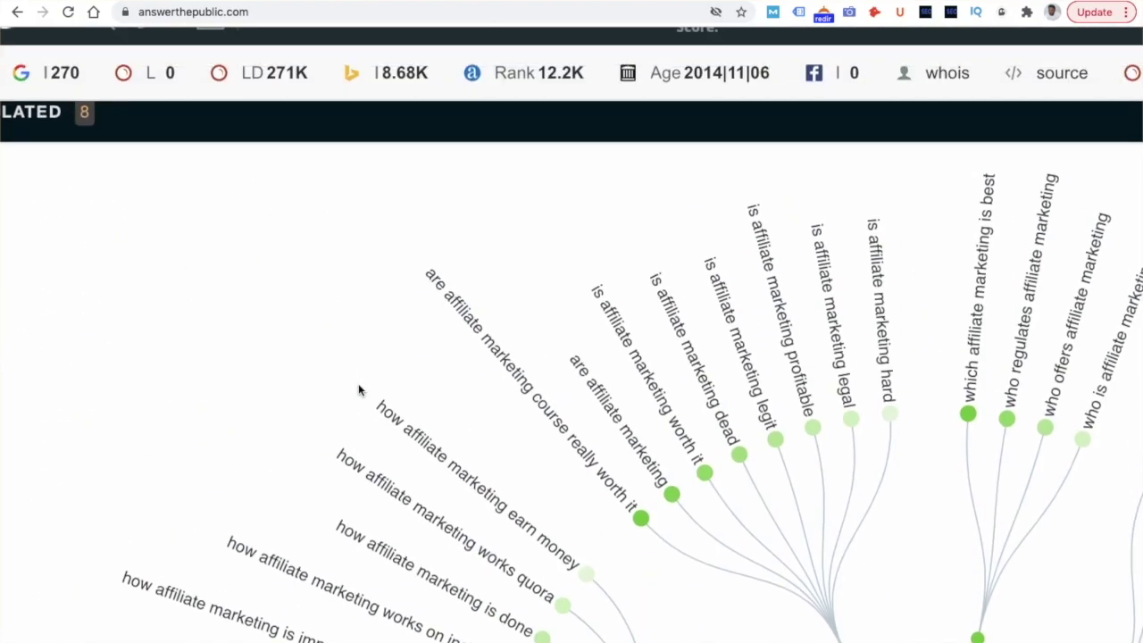
{"action": "scroll", "coordinate": [342, 384], "scroll_direction": "up", "scroll_amount": 7}
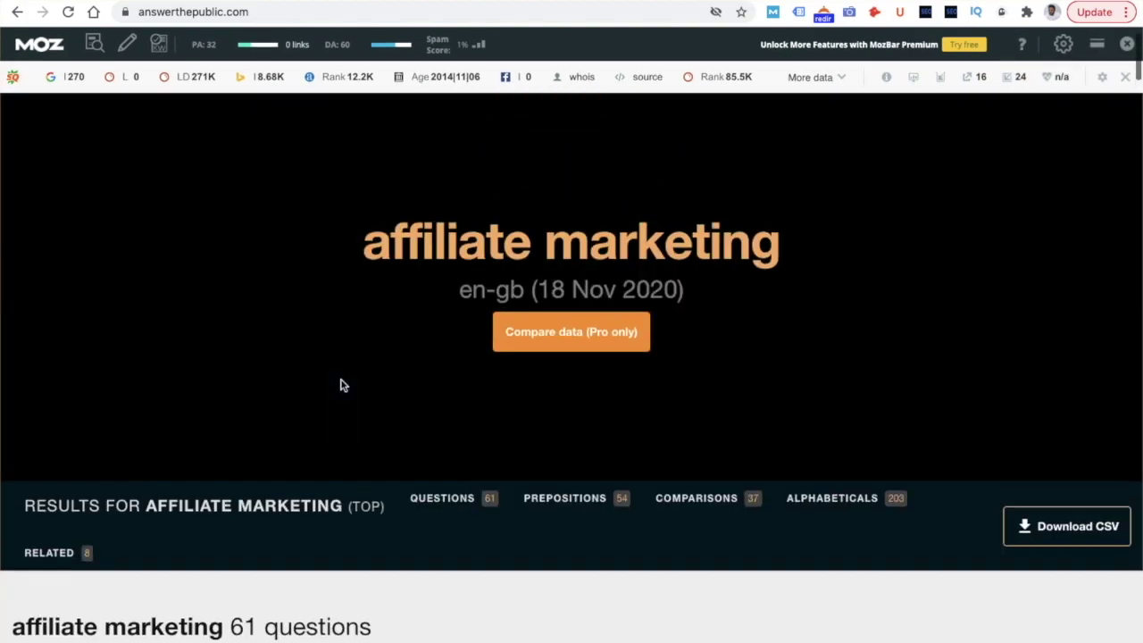
Show the affiliate marketing questions as a data list and review the are, can and how groups.
{"action": "scroll", "coordinate": [342, 384], "scroll_direction": "down", "scroll_amount": 2}
{"action": "scroll", "coordinate": [204, 527], "scroll_direction": "down", "scroll_amount": 7}
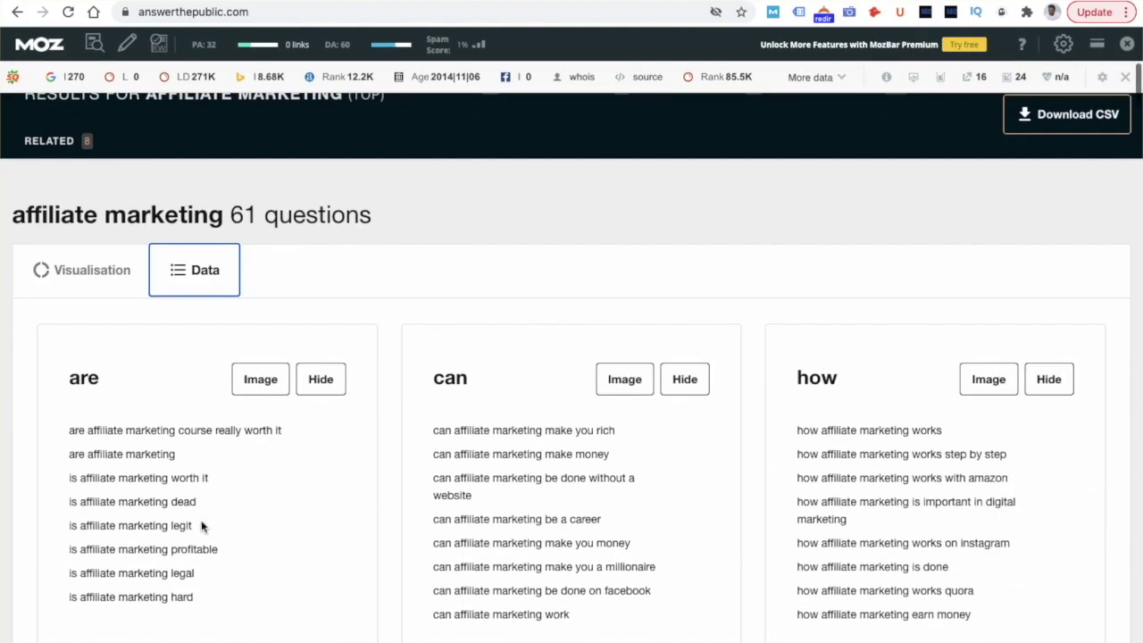
{"action": "scroll", "coordinate": [201, 527], "scroll_direction": "up", "scroll_amount": 2}
{"action": "scroll", "coordinate": [201, 527], "scroll_direction": "down", "scroll_amount": 3}
{"action": "scroll", "coordinate": [201, 526], "scroll_direction": "up", "scroll_amount": 1}
{"action": "scroll", "coordinate": [201, 527], "scroll_direction": "down", "scroll_amount": 6}
{"action": "scroll", "coordinate": [201, 527], "scroll_direction": "up", "scroll_amount": 7}
{"action": "scroll", "coordinate": [200, 527], "scroll_direction": "up", "scroll_amount": 3}
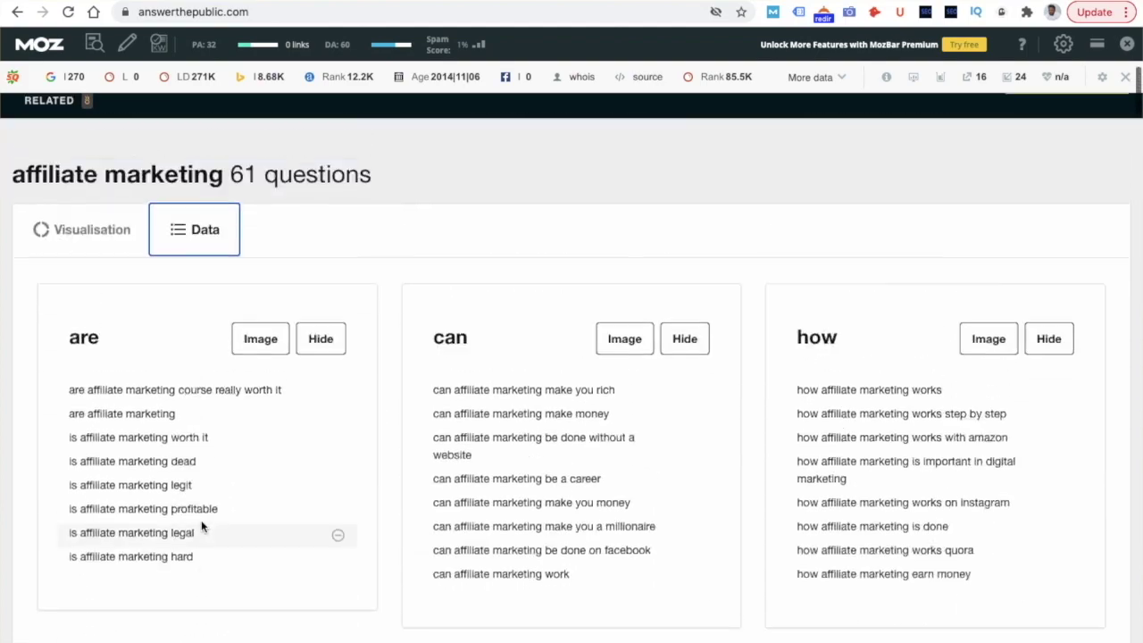
Return the questions to the visualisation and look through the prepositions and comparisons diagrams, including the "vs" branch.
{"action": "left_click", "coordinate": [67, 250]}
{"action": "scroll", "coordinate": [236, 386], "scroll_direction": "down", "scroll_amount": 15}
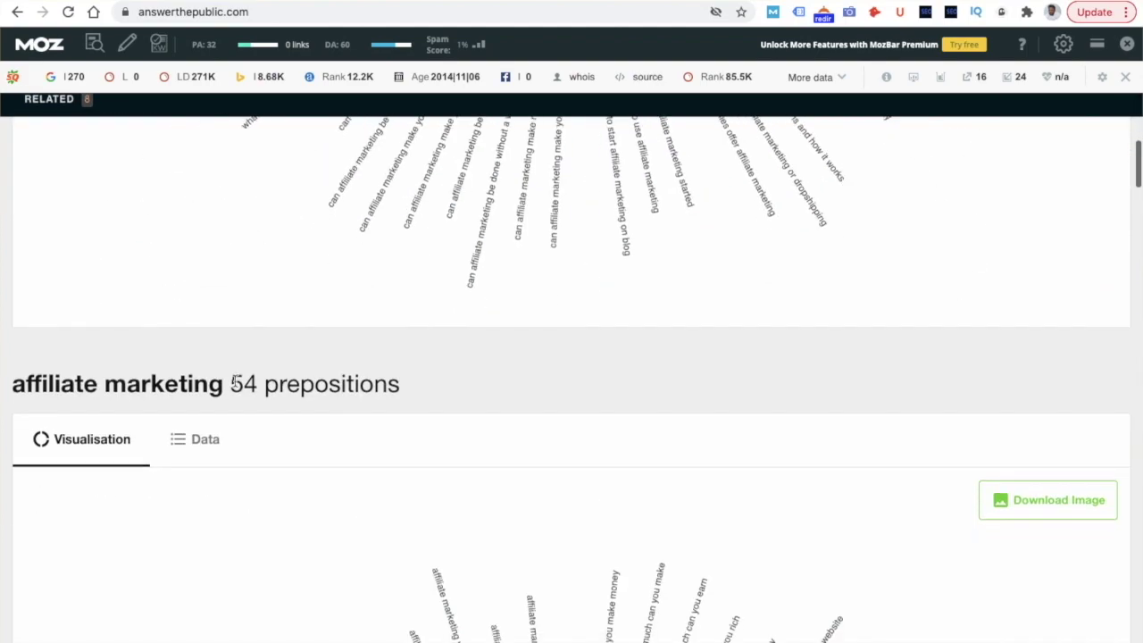
{"action": "scroll", "coordinate": [235, 386], "scroll_direction": "down", "scroll_amount": 5}
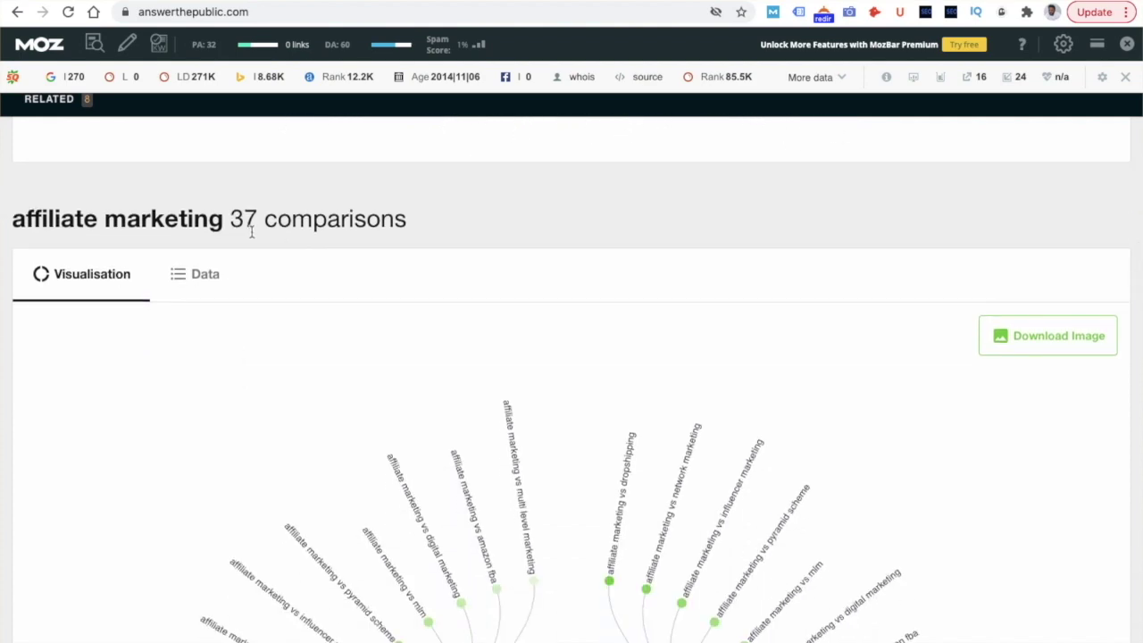
{"action": "scroll", "coordinate": [295, 375], "scroll_direction": "down", "scroll_amount": 4}
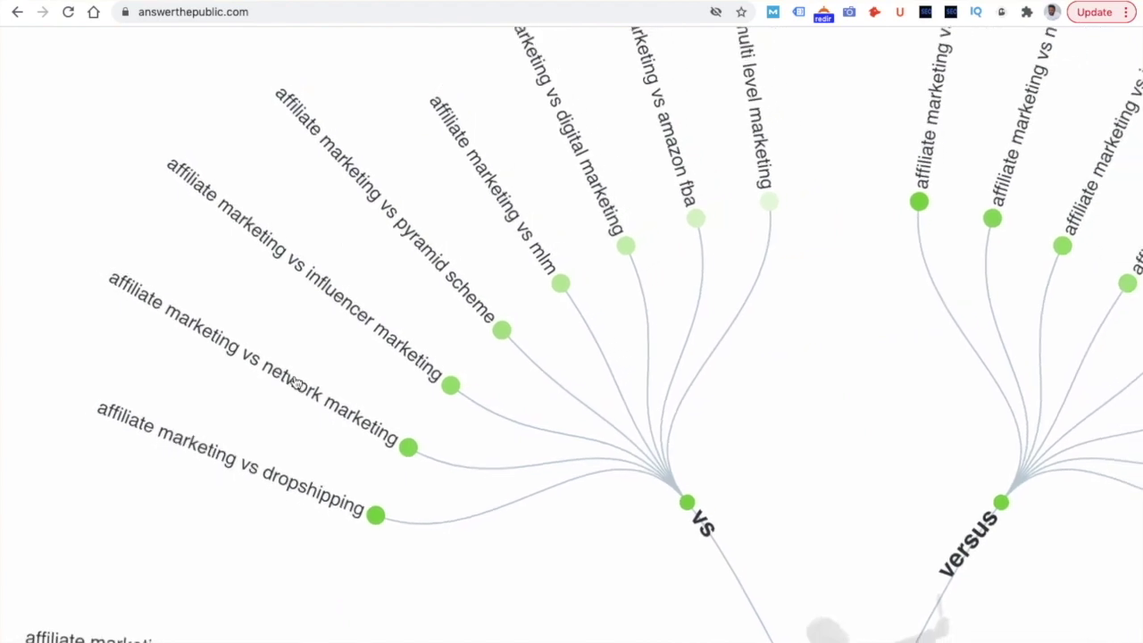
{"action": "scroll", "coordinate": [295, 383], "scroll_direction": "up", "scroll_amount": 3}
Show the comparisons as a data list and review them along with the alphabetical keyword suggestions.
{"action": "left_click", "coordinate": [205, 272]}
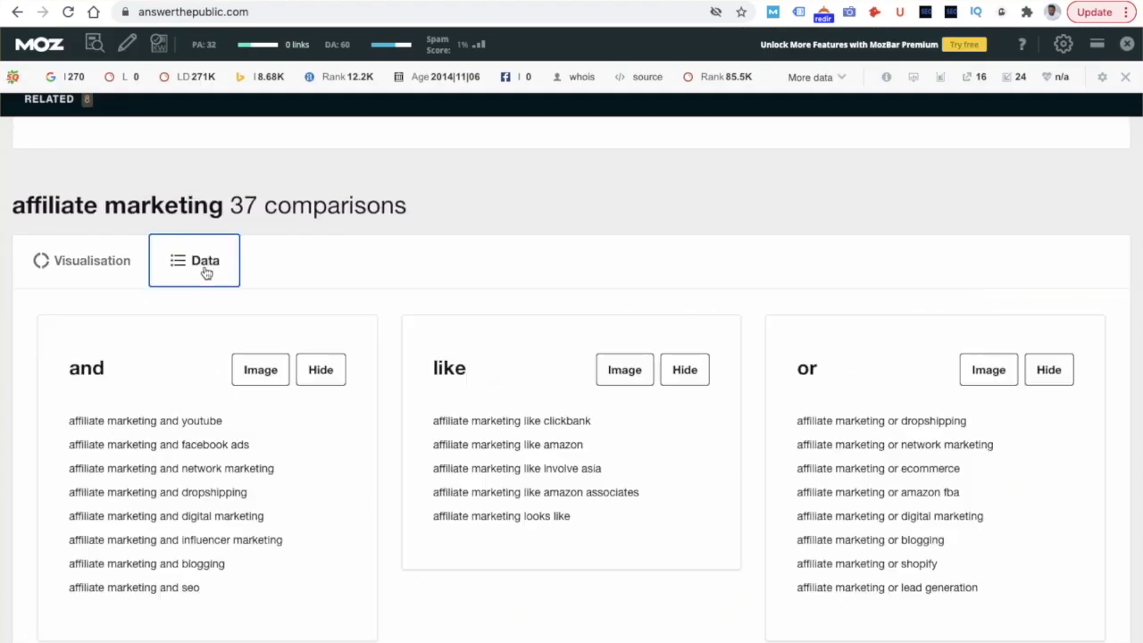
{"action": "scroll", "coordinate": [323, 480], "scroll_direction": "down", "scroll_amount": 9}
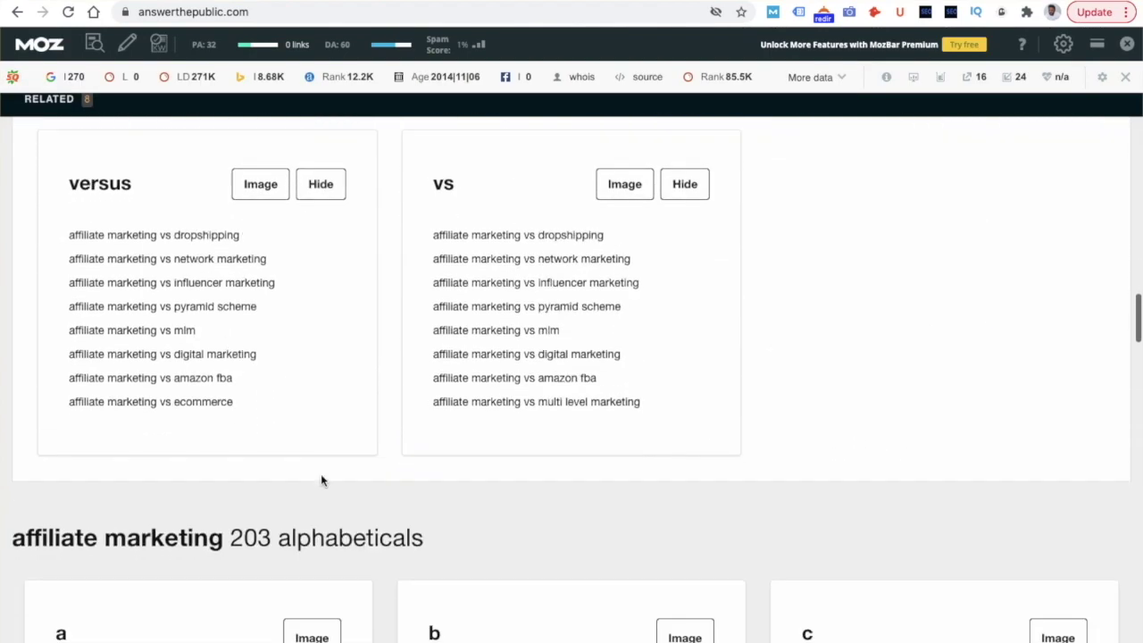
{"action": "scroll", "coordinate": [323, 481], "scroll_direction": "down", "scroll_amount": 3}
{"action": "scroll", "coordinate": [323, 480], "scroll_direction": "up", "scroll_amount": 1}
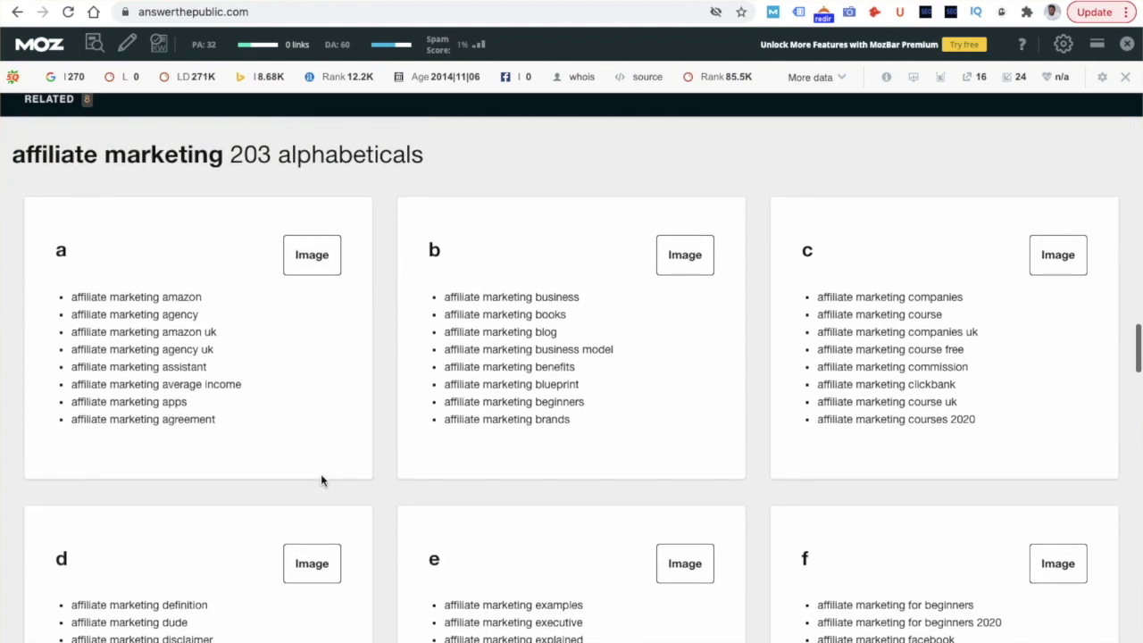
{"action": "scroll", "coordinate": [423, 464], "scroll_direction": "down", "scroll_amount": 20}
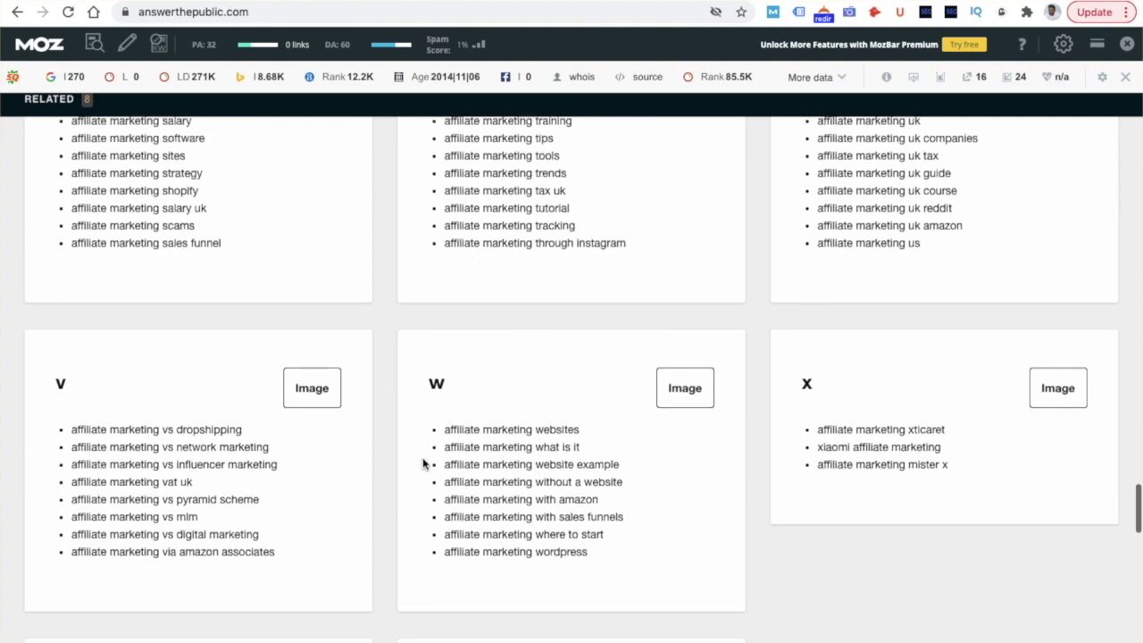
{"action": "scroll", "coordinate": [424, 464], "scroll_direction": "down", "scroll_amount": 4}
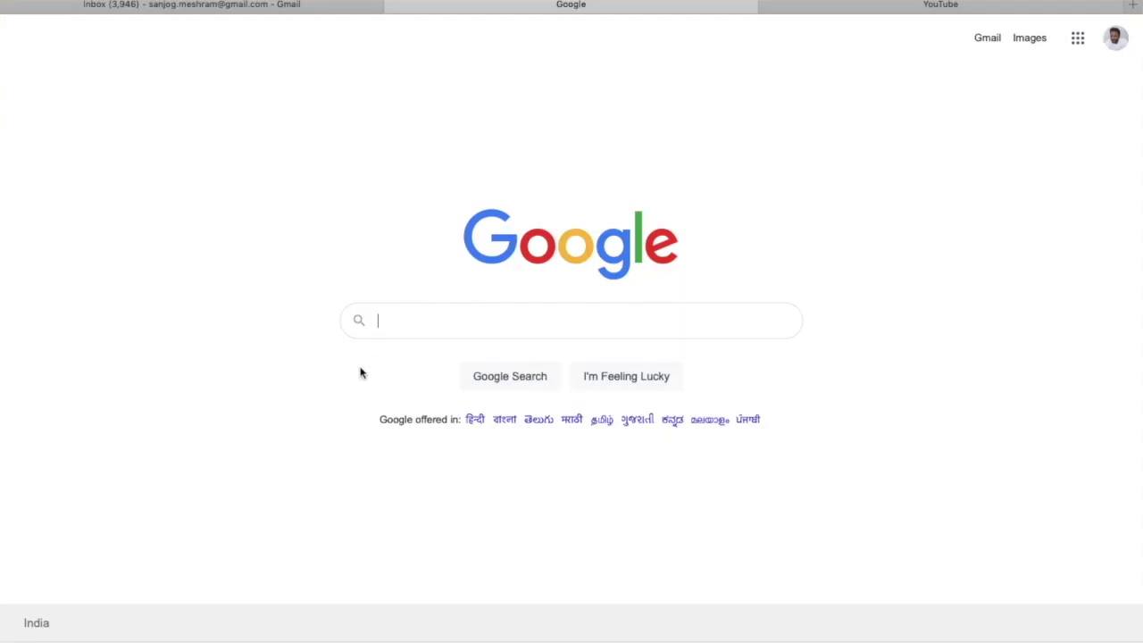
Search Google for "mobile rank checker" and open the MobileMoxie SERPerator result.
{"action": "left_click", "coordinate": [399, 323]}
{"action": "left_click", "coordinate": [427, 354]}
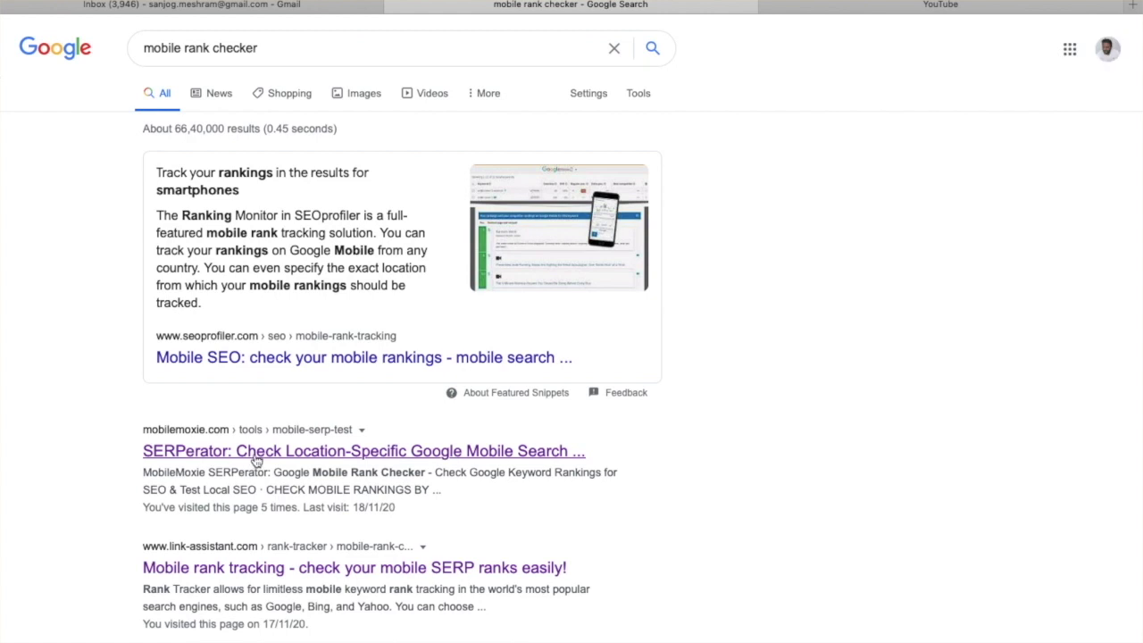
{"action": "left_click", "coordinate": [256, 452]}
Run the SERPerator test for "Best Software Development Company in Nagpur" in Nagpur, Maharashtra, India, using Google, English, iPhone XS and Google Pixel 3.
{"action": "scroll", "coordinate": [430, 303], "scroll_direction": "down", "scroll_amount": 3}
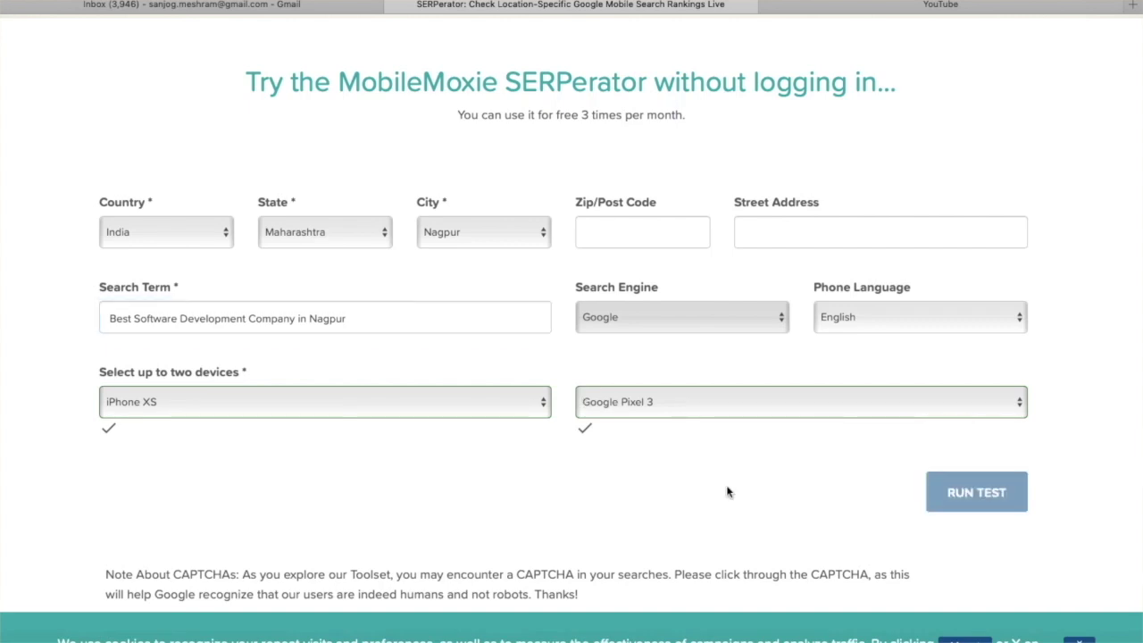
{"action": "scroll", "coordinate": [465, 382], "scroll_direction": "down", "scroll_amount": 3}
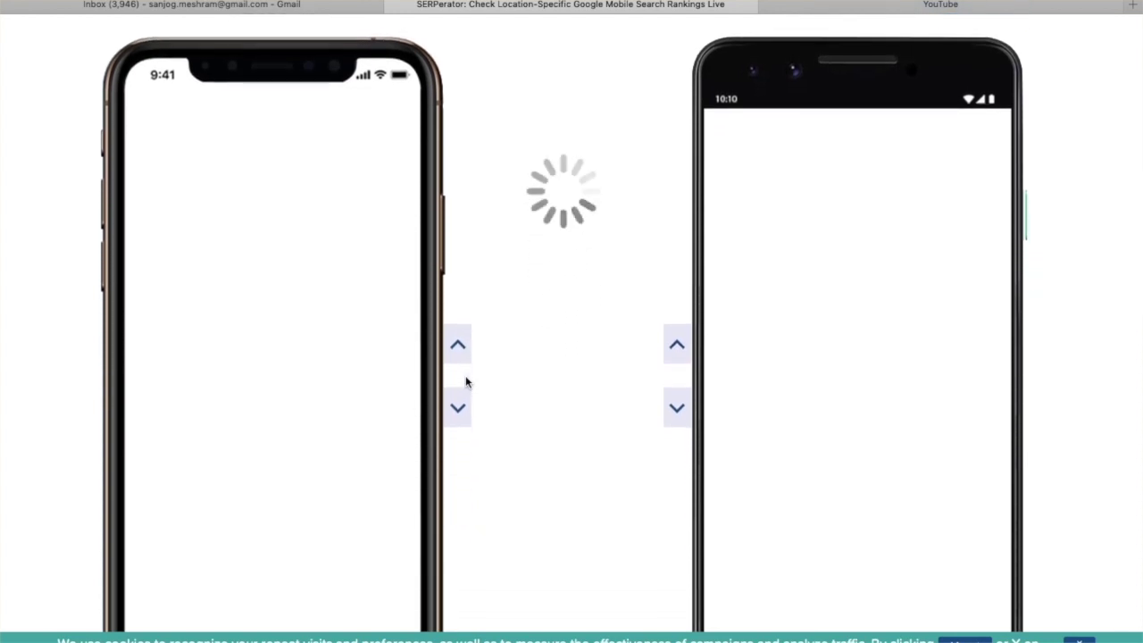
{"action": "scroll", "coordinate": [465, 382], "scroll_direction": "down", "scroll_amount": 2}
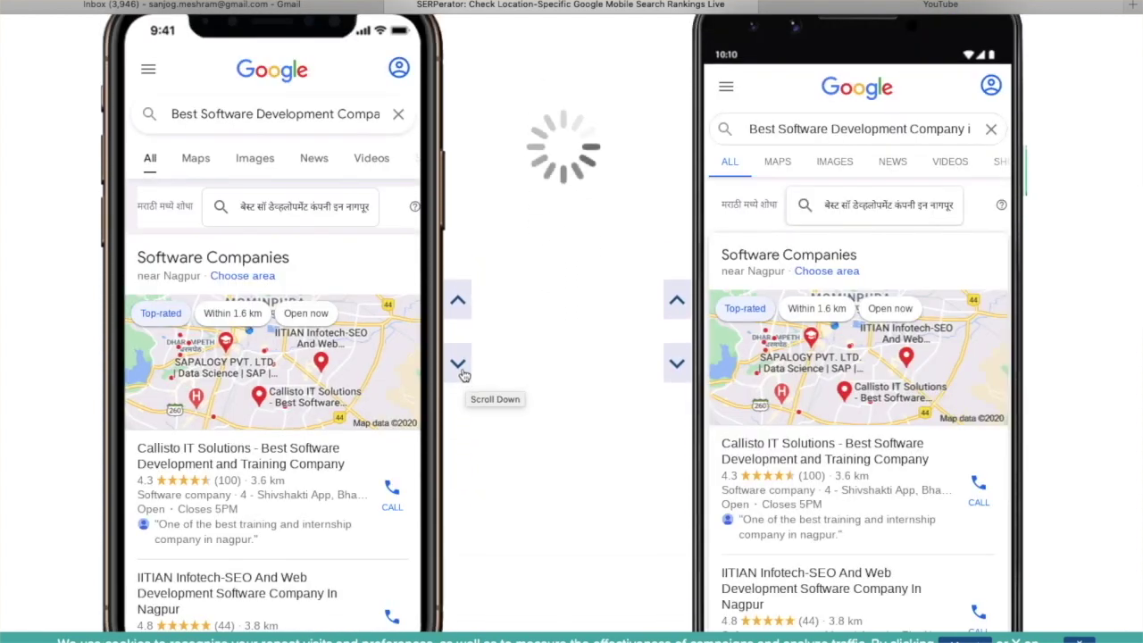
{"action": "scroll", "coordinate": [322, 469], "scroll_direction": "down", "scroll_amount": 15}
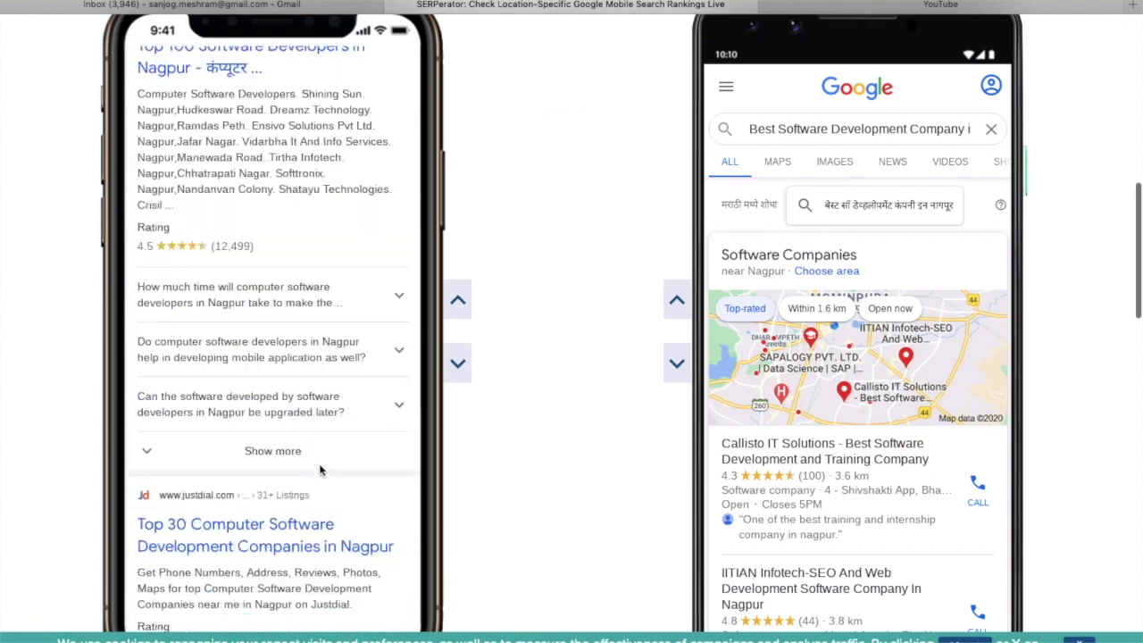
{"action": "scroll", "coordinate": [321, 470], "scroll_direction": "up", "scroll_amount": 15}
Compare the organic listings further down the iPhone XS and Google Pixel 3 results, and review the test settings.
{"action": "left_click", "coordinate": [459, 376]}
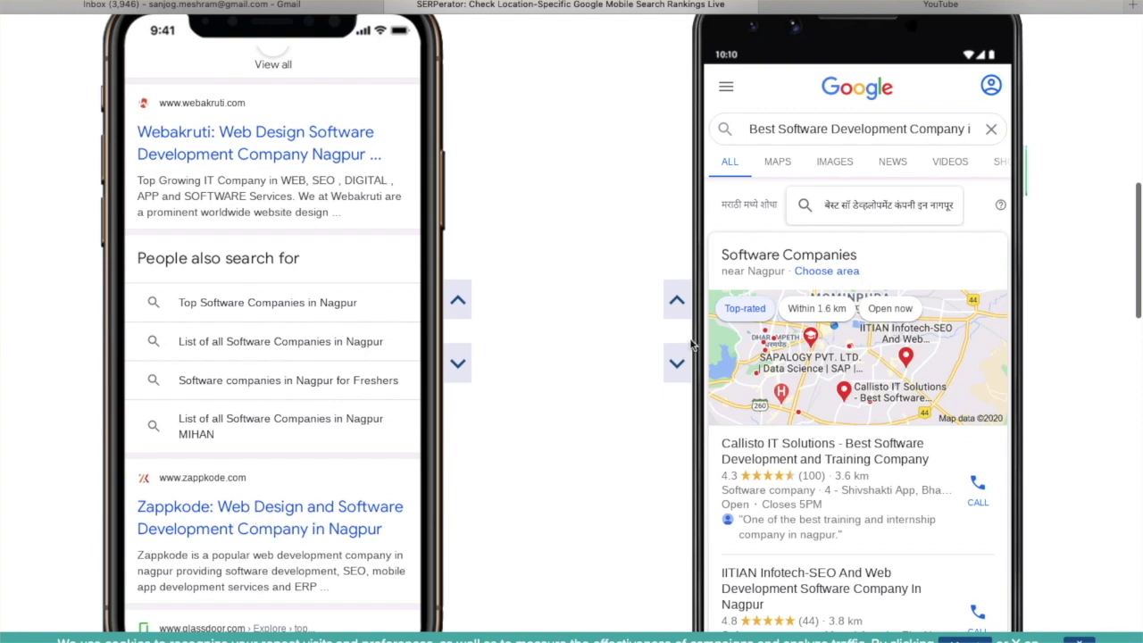
{"action": "left_click", "coordinate": [676, 366]}
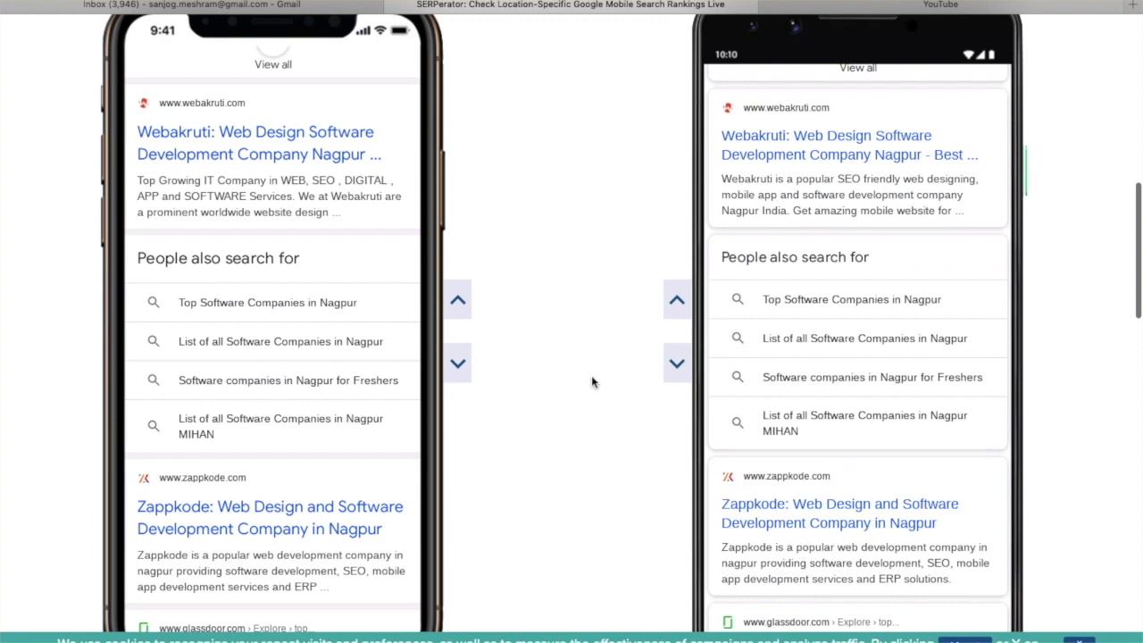
{"action": "scroll", "coordinate": [591, 382], "scroll_direction": "up", "scroll_amount": 10}
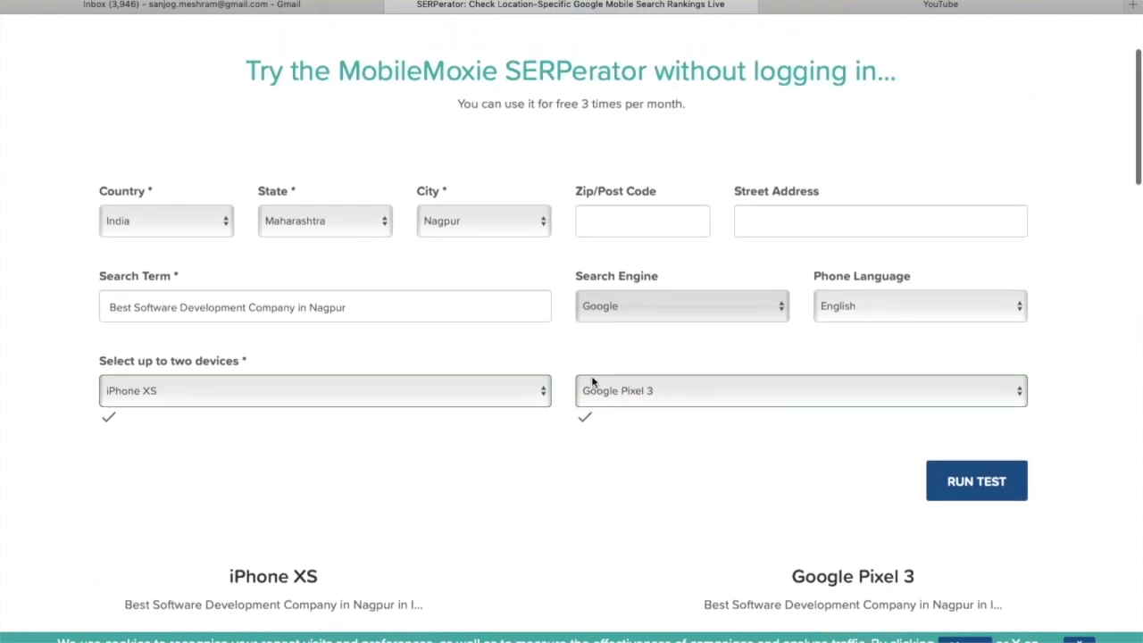
{"action": "scroll", "coordinate": [591, 381], "scroll_direction": "down", "scroll_amount": 10}
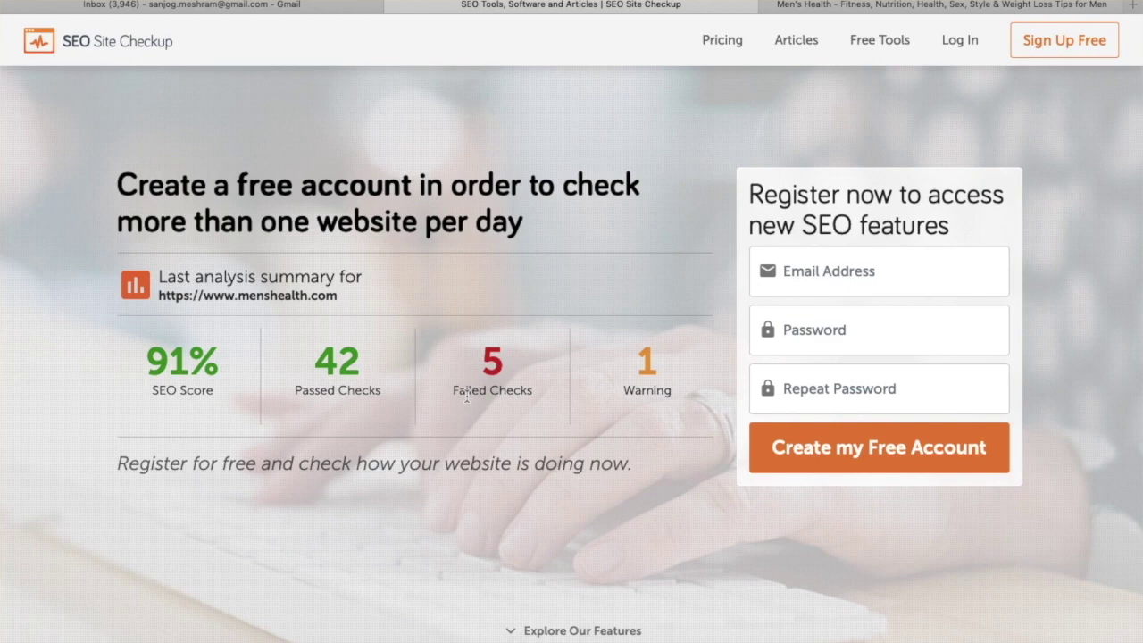
{"action": "left_click", "coordinate": [307, 296]}
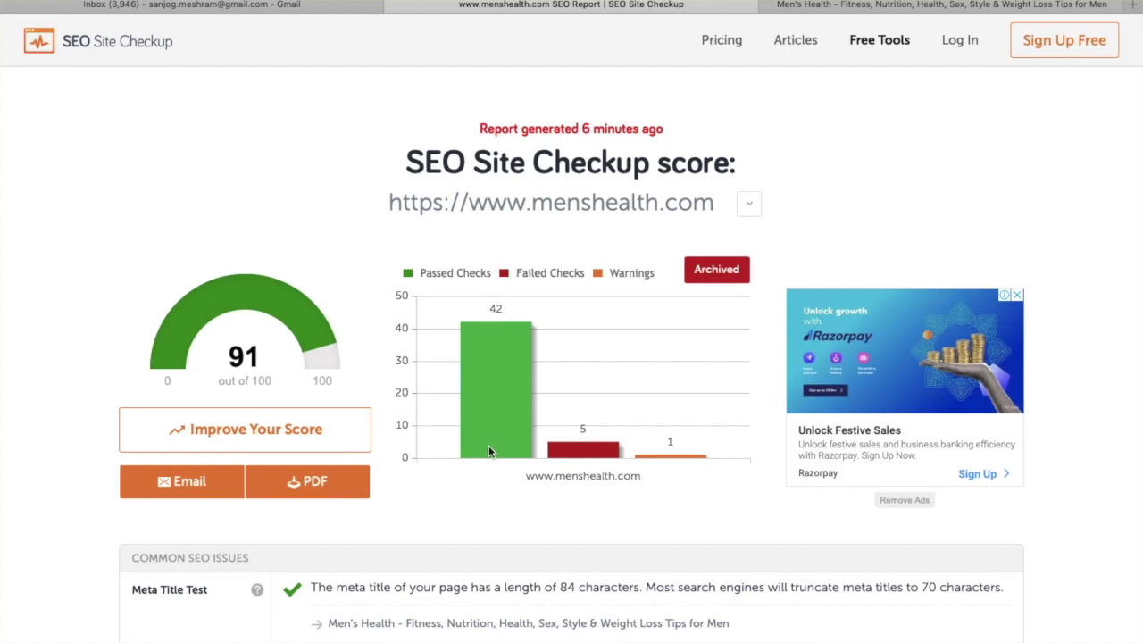
{"action": "scroll", "coordinate": [489, 451], "scroll_direction": "down", "scroll_amount": 5}
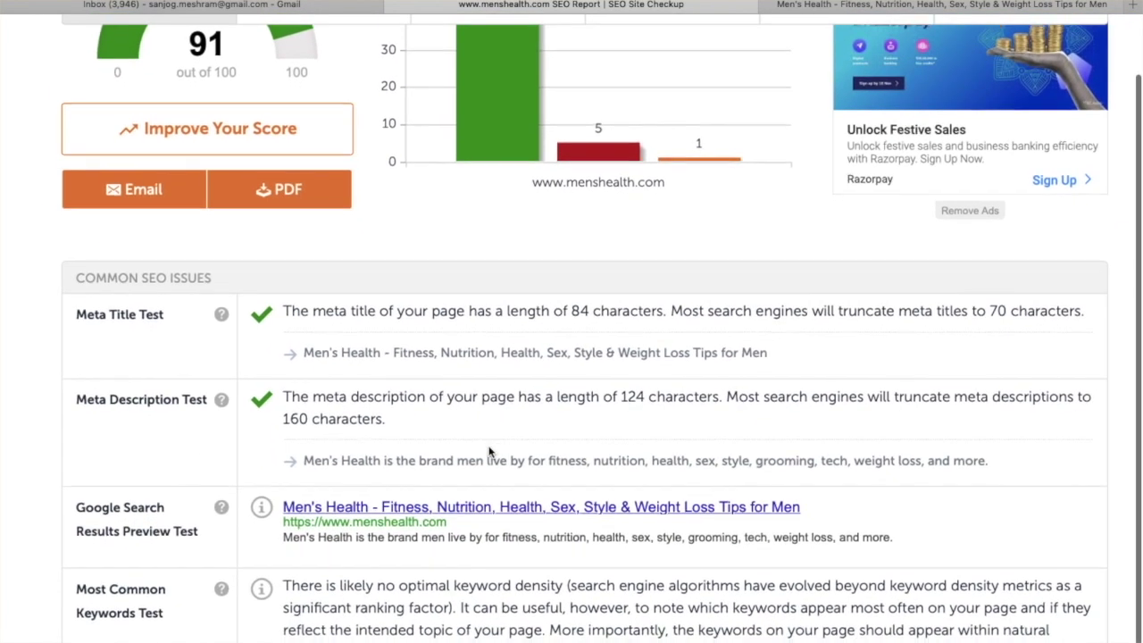
{"action": "scroll", "coordinate": [488, 451], "scroll_direction": "down", "scroll_amount": 2}
{"action": "scroll", "coordinate": [179, 430], "scroll_direction": "down", "scroll_amount": 5}
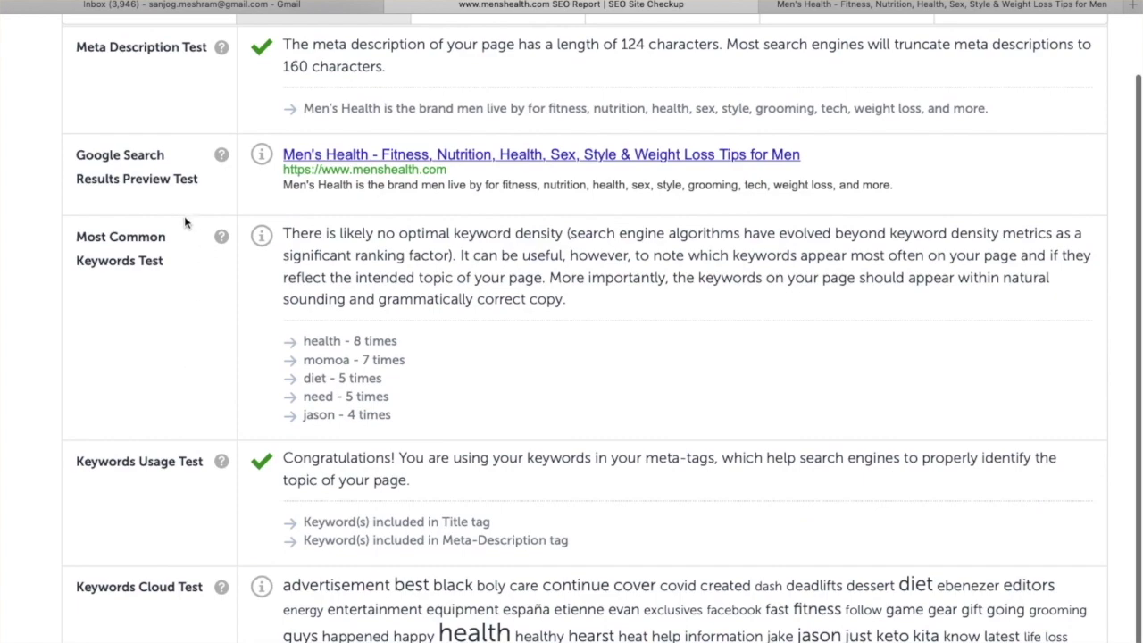
Review the report's keywords cloud, heading tags, robots.txt, sitemap, broken links, SEO friendly URL and image alt tests.
{"action": "scroll", "coordinate": [175, 339], "scroll_direction": "down", "scroll_amount": 15}
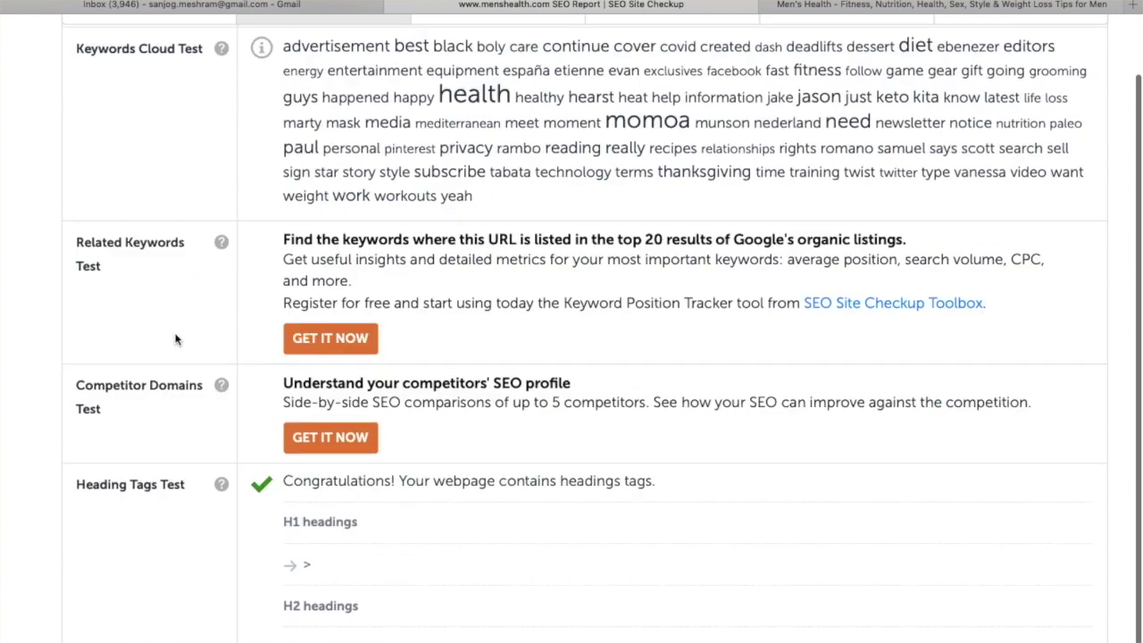
{"action": "scroll", "coordinate": [175, 340], "scroll_direction": "down", "scroll_amount": 5}
{"action": "scroll", "coordinate": [175, 339], "scroll_direction": "up", "scroll_amount": 4}
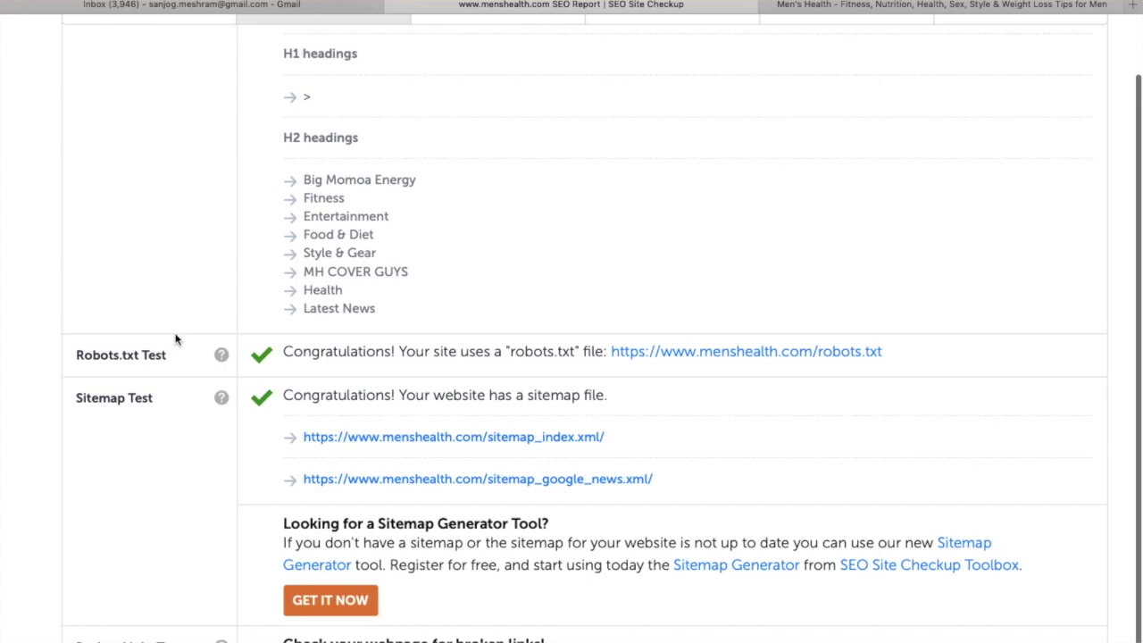
{"action": "scroll", "coordinate": [300, 278], "scroll_direction": "down", "scroll_amount": 12}
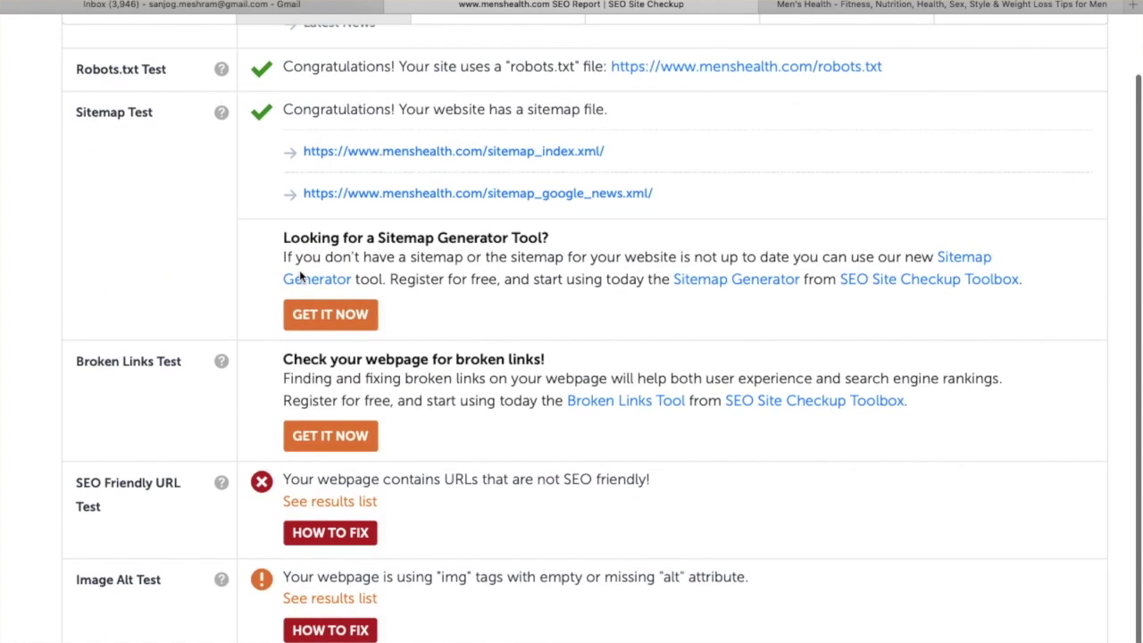
{"action": "scroll", "coordinate": [299, 269], "scroll_direction": "down", "scroll_amount": 1}
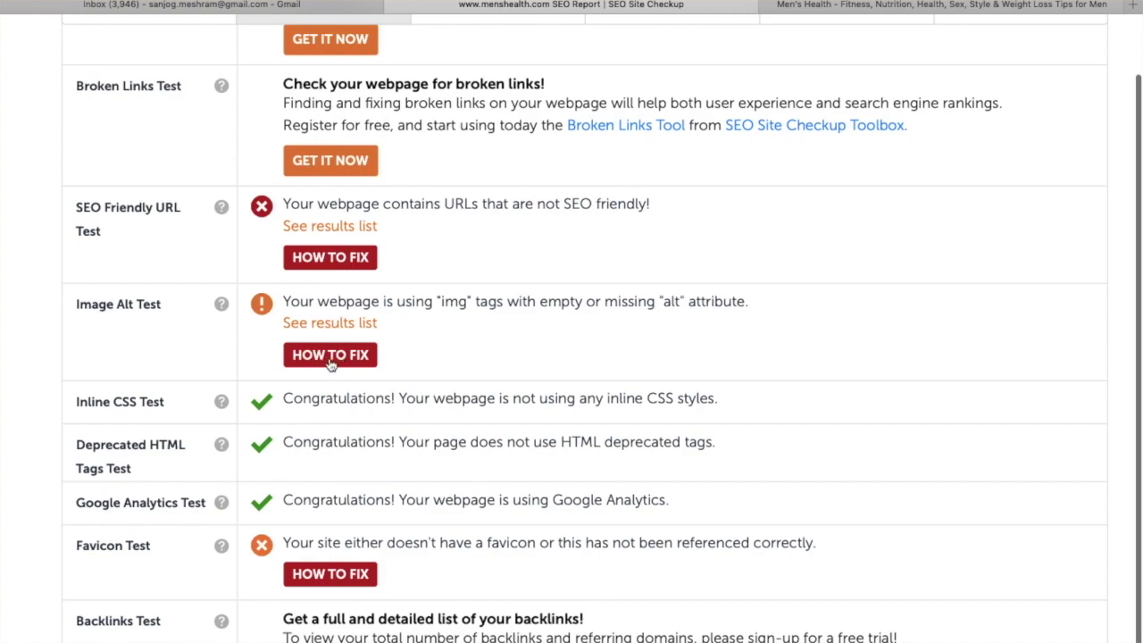
Review the report's speed optimizations and server and security sections, and return to the overall score chart.
{"action": "scroll", "coordinate": [320, 402], "scroll_direction": "down", "scroll_amount": 20}
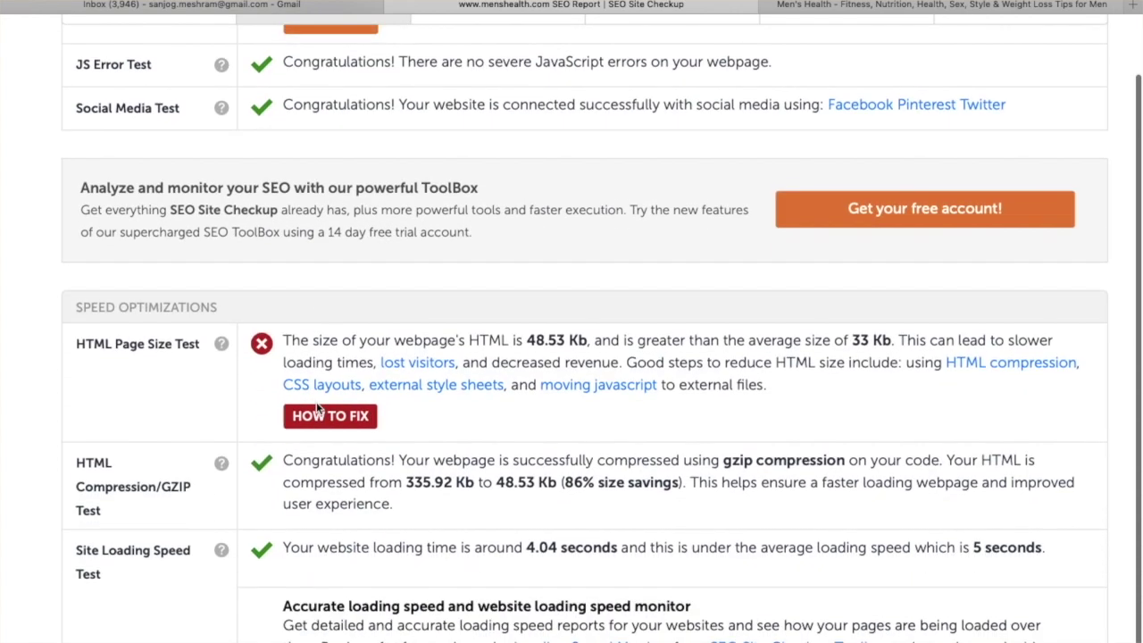
{"action": "scroll", "coordinate": [317, 408], "scroll_direction": "down", "scroll_amount": 8}
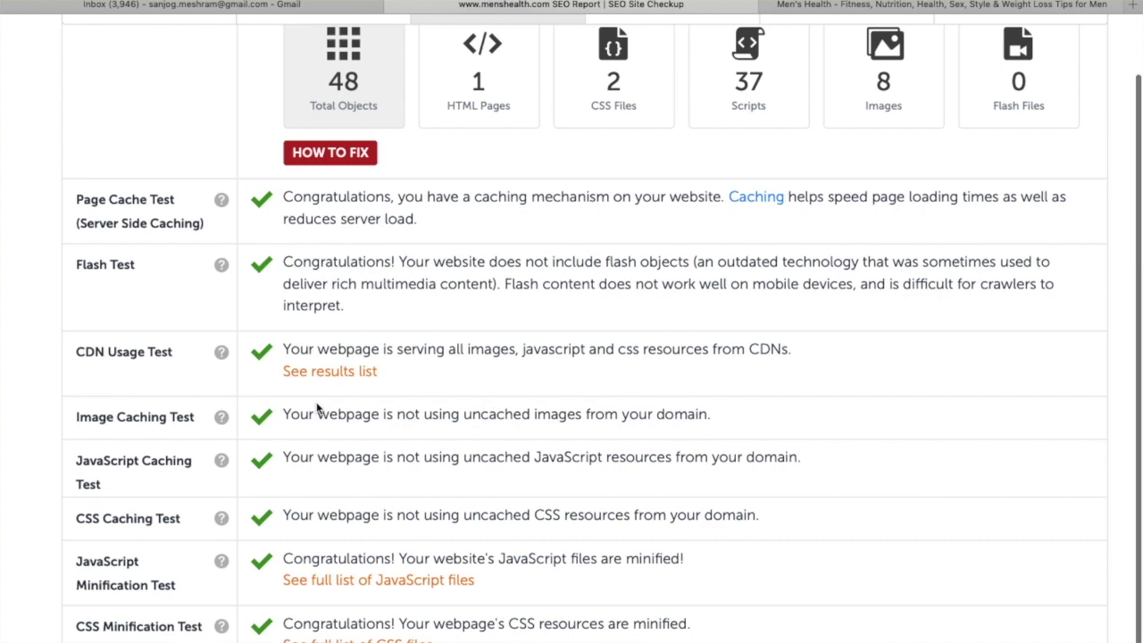
{"action": "scroll", "coordinate": [317, 408], "scroll_direction": "down", "scroll_amount": 10}
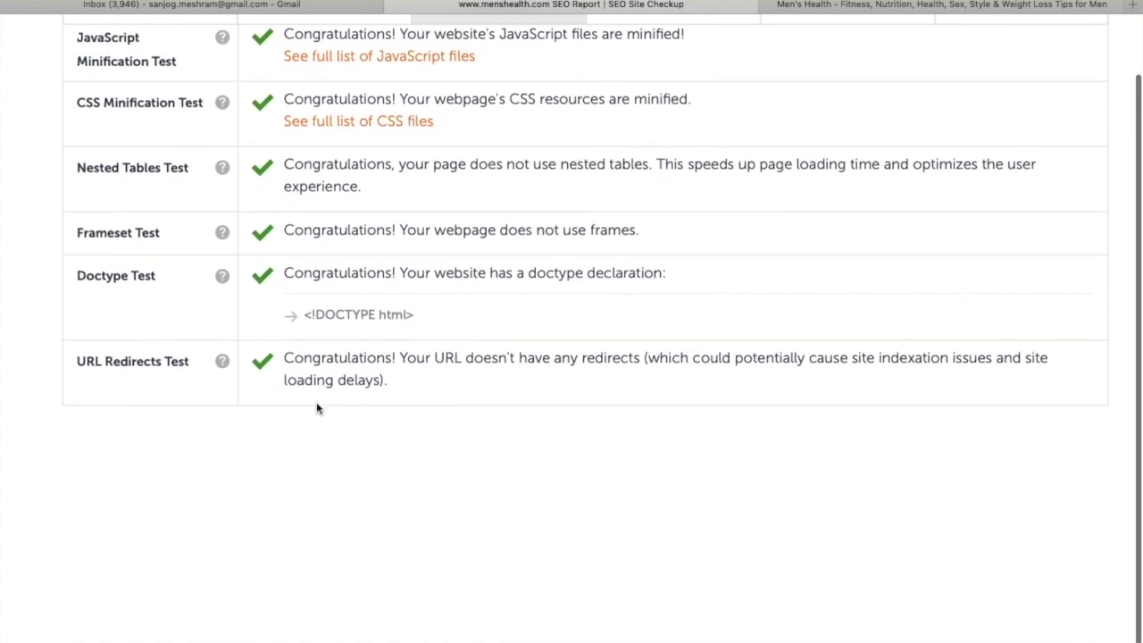
{"action": "scroll", "coordinate": [317, 408], "scroll_direction": "down", "scroll_amount": 16}
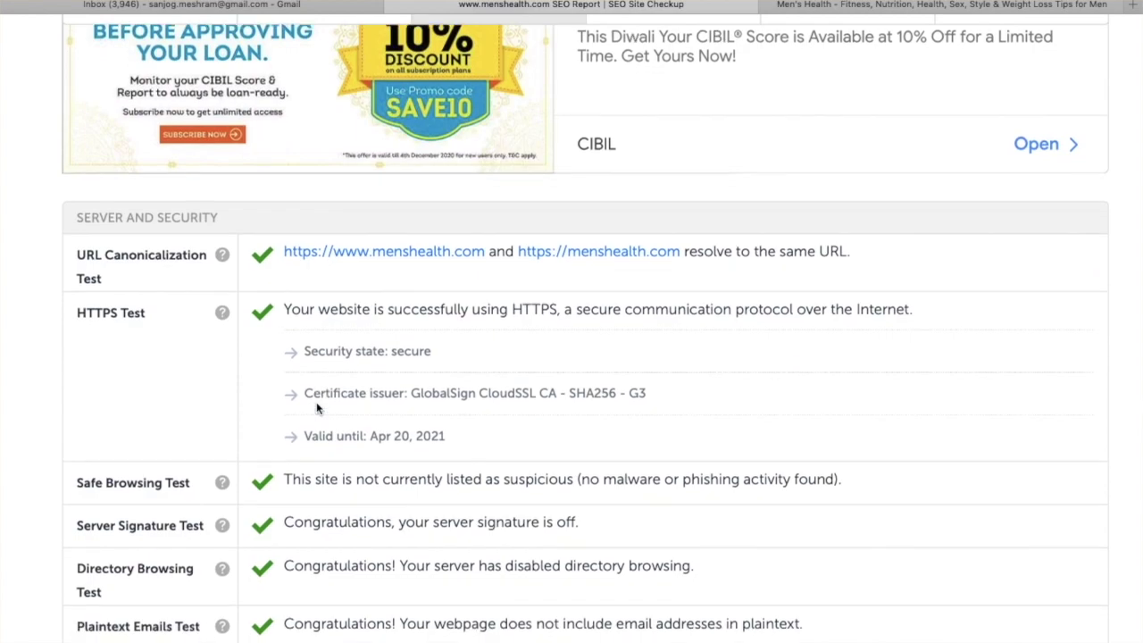
{"action": "scroll", "coordinate": [317, 402], "scroll_direction": "down", "scroll_amount": 10}
{"action": "scroll", "coordinate": [317, 401], "scroll_direction": "up", "scroll_amount": 20}
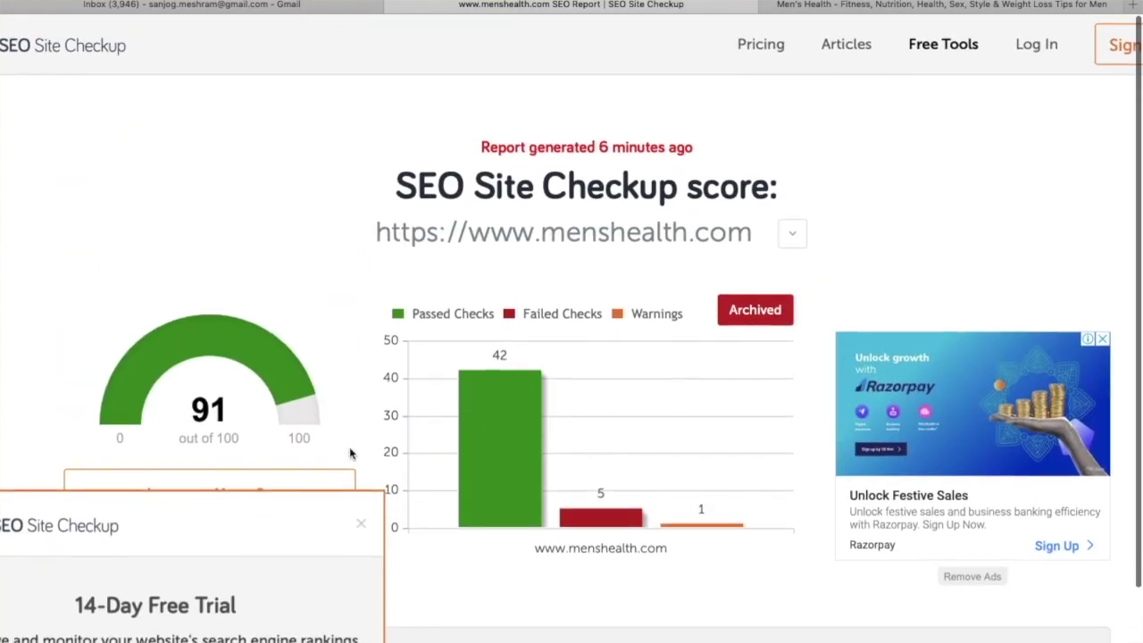
{"action": "scroll", "coordinate": [352, 447], "scroll_direction": "down", "scroll_amount": 3}
{"action": "scroll", "coordinate": [590, 453], "scroll_direction": "down", "scroll_amount": 5}
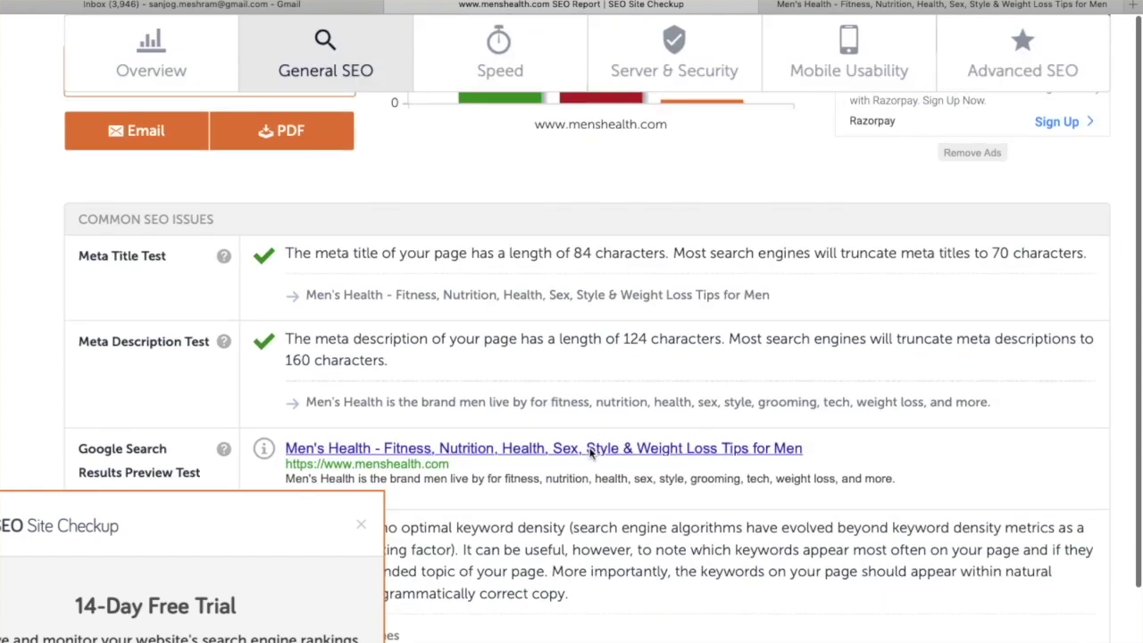
{"action": "left_click", "coordinate": [302, 141]}
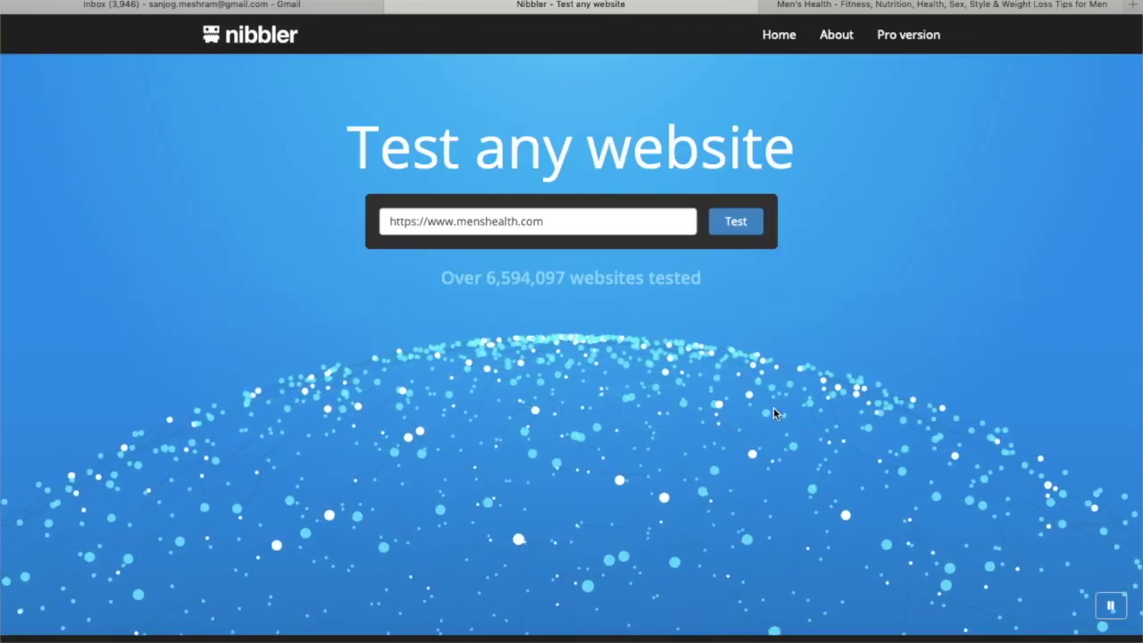
{"action": "left_click", "coordinate": [564, 220]}
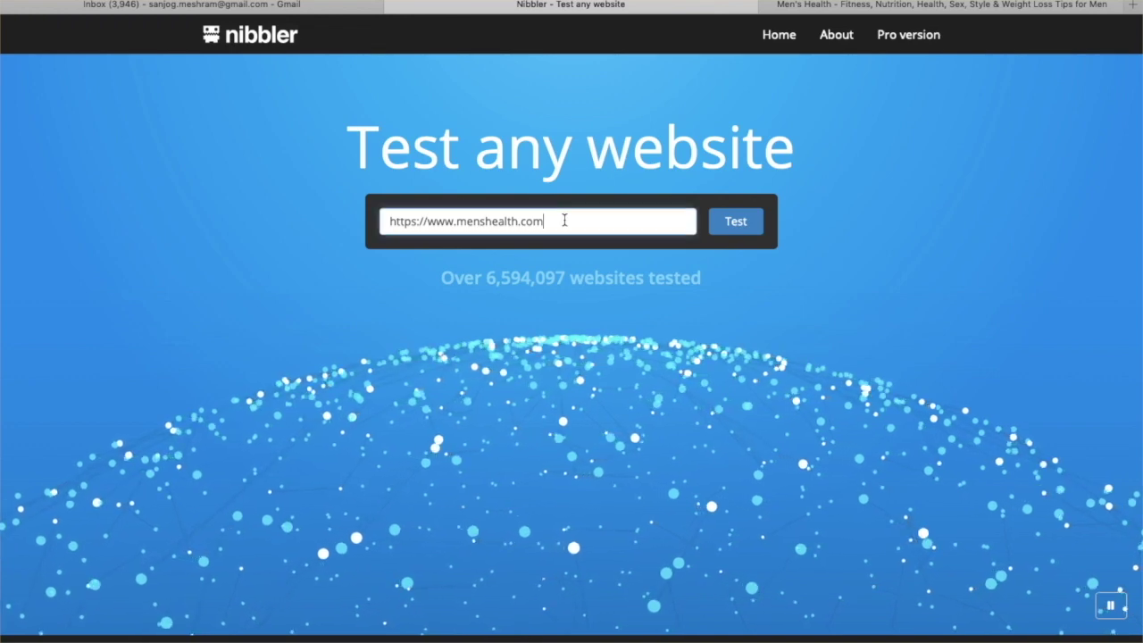
{"action": "left_click", "coordinate": [739, 225]}
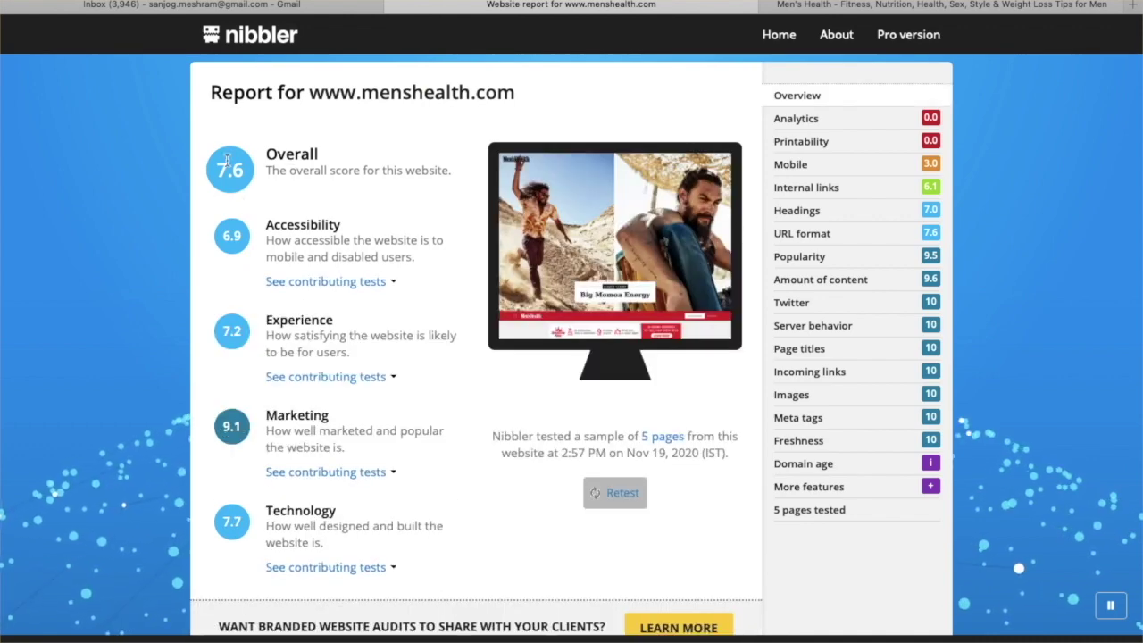
{"action": "scroll", "coordinate": [220, 268], "scroll_direction": "up", "scroll_amount": 5}
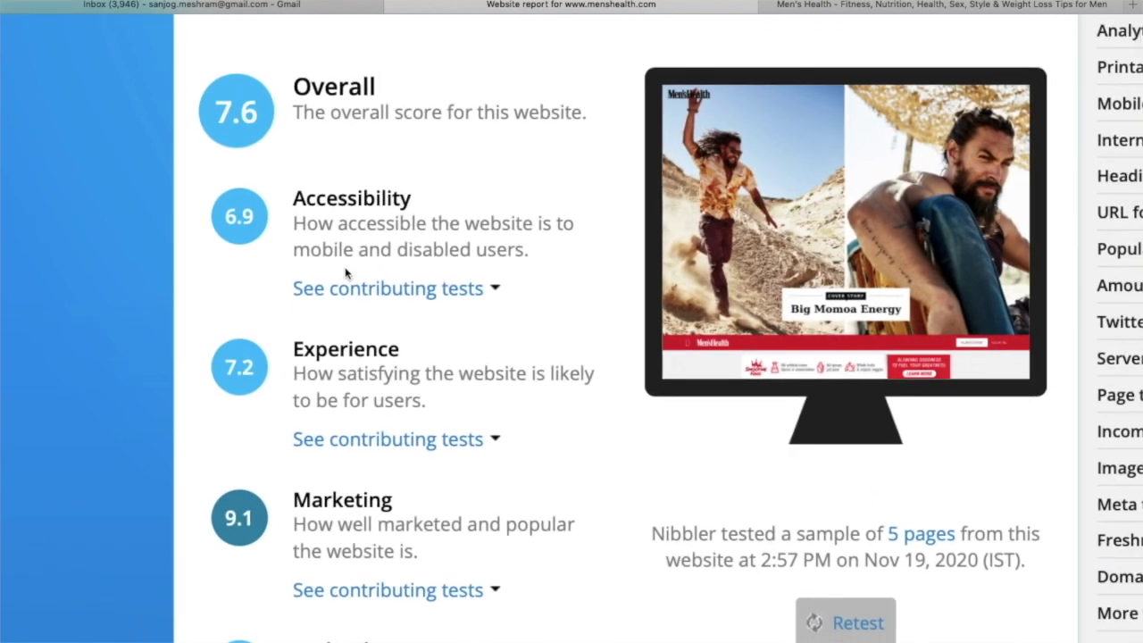
Expand the contributing tests behind the Accessibility and Experience scores.
{"action": "left_click", "coordinate": [350, 290]}
{"action": "scroll", "coordinate": [245, 396], "scroll_direction": "down", "scroll_amount": 5}
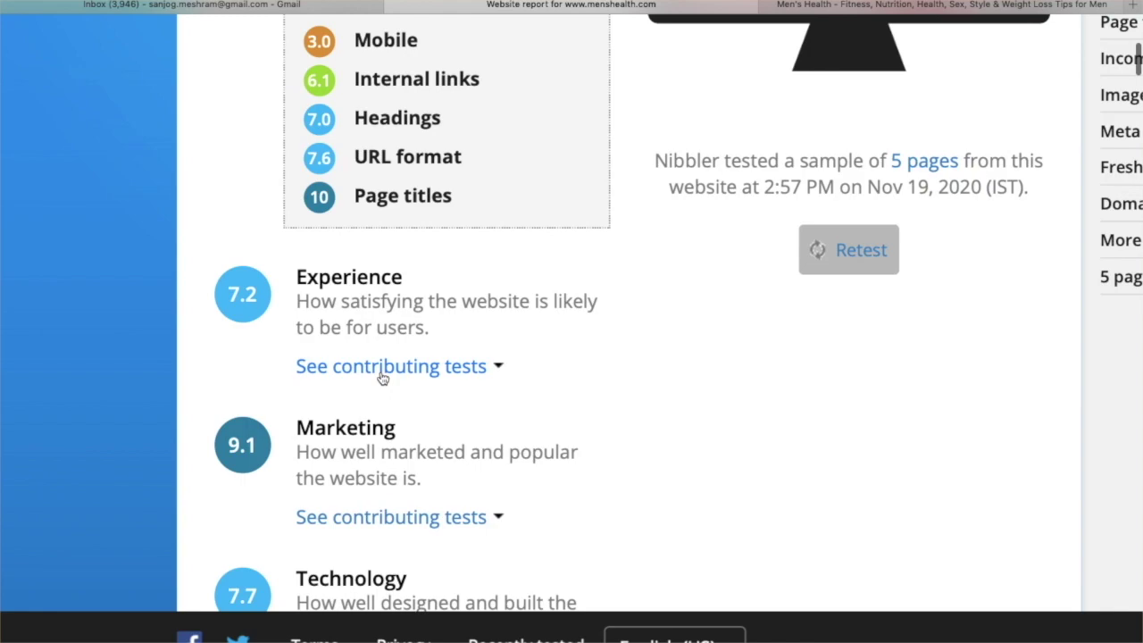
{"action": "left_click", "coordinate": [379, 377]}
Review the report's Analytics and Printability sections and show the recommendations for print optimisation.
{"action": "scroll", "coordinate": [381, 379], "scroll_direction": "down", "scroll_amount": 3}
{"action": "scroll", "coordinate": [381, 378], "scroll_direction": "down", "scroll_amount": 15}
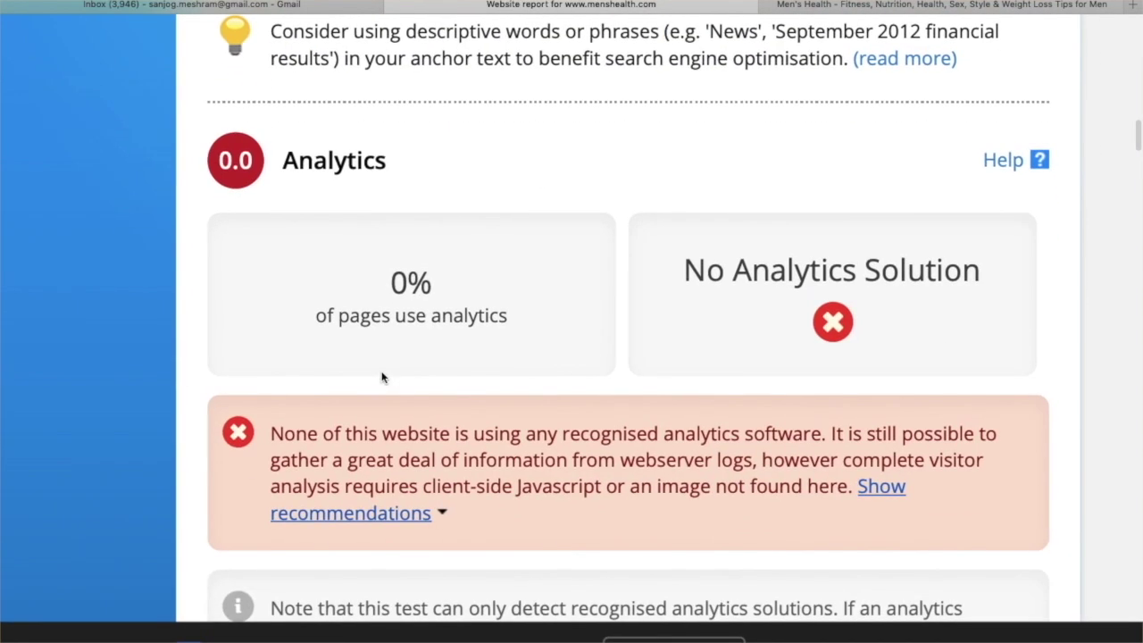
{"action": "scroll", "coordinate": [440, 449], "scroll_direction": "down", "scroll_amount": 15}
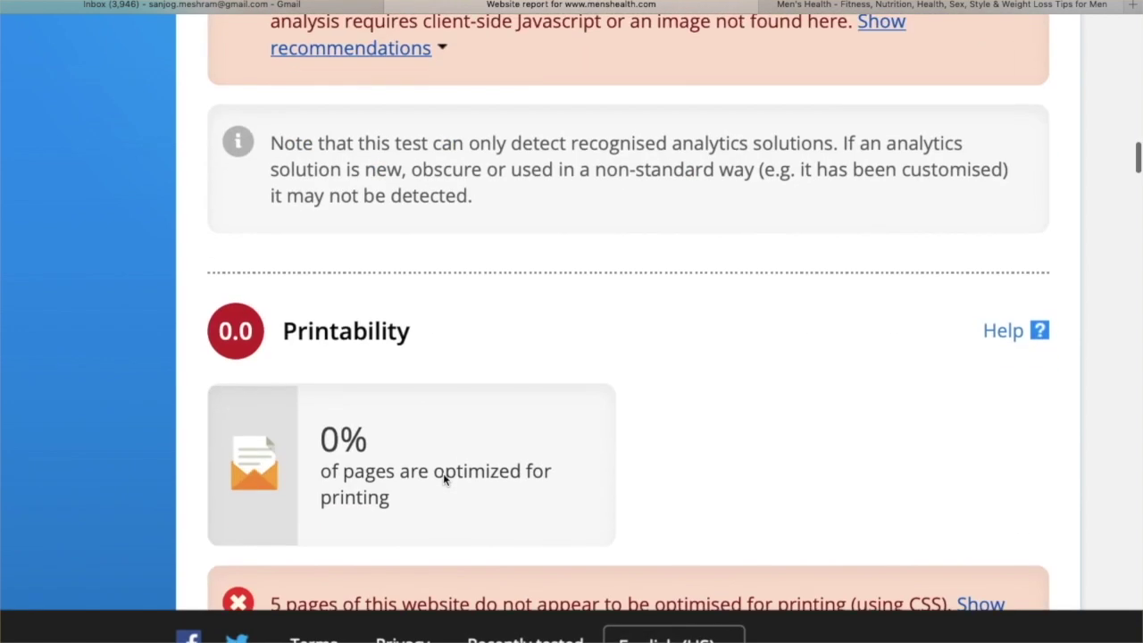
{"action": "scroll", "coordinate": [444, 478], "scroll_direction": "down", "scroll_amount": 3}
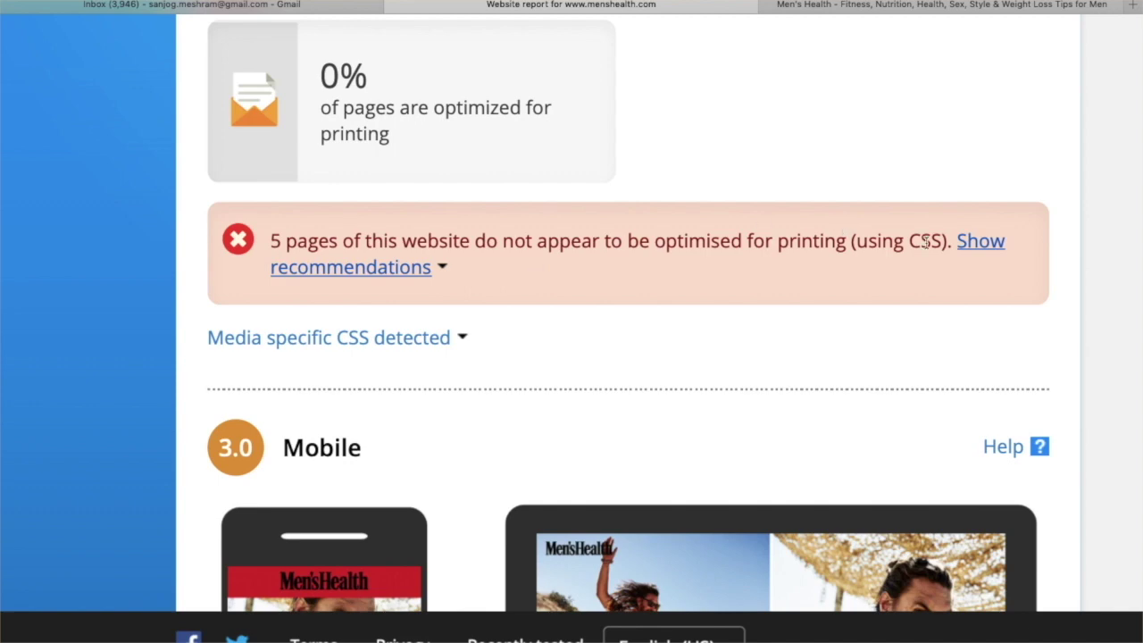
{"action": "left_click", "coordinate": [972, 250]}
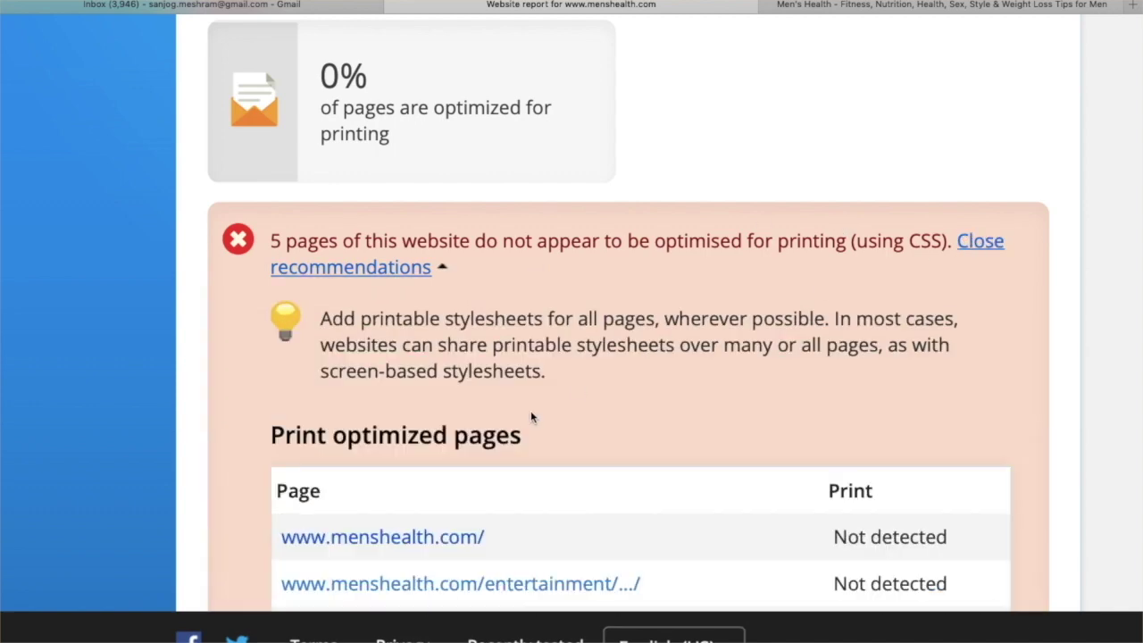
Review the list of print optimized pages and the Mobile section's phone and tablet previews.
{"action": "scroll", "coordinate": [533, 416], "scroll_direction": "down", "scroll_amount": 5}
{"action": "scroll", "coordinate": [533, 416], "scroll_direction": "down", "scroll_amount": 15}
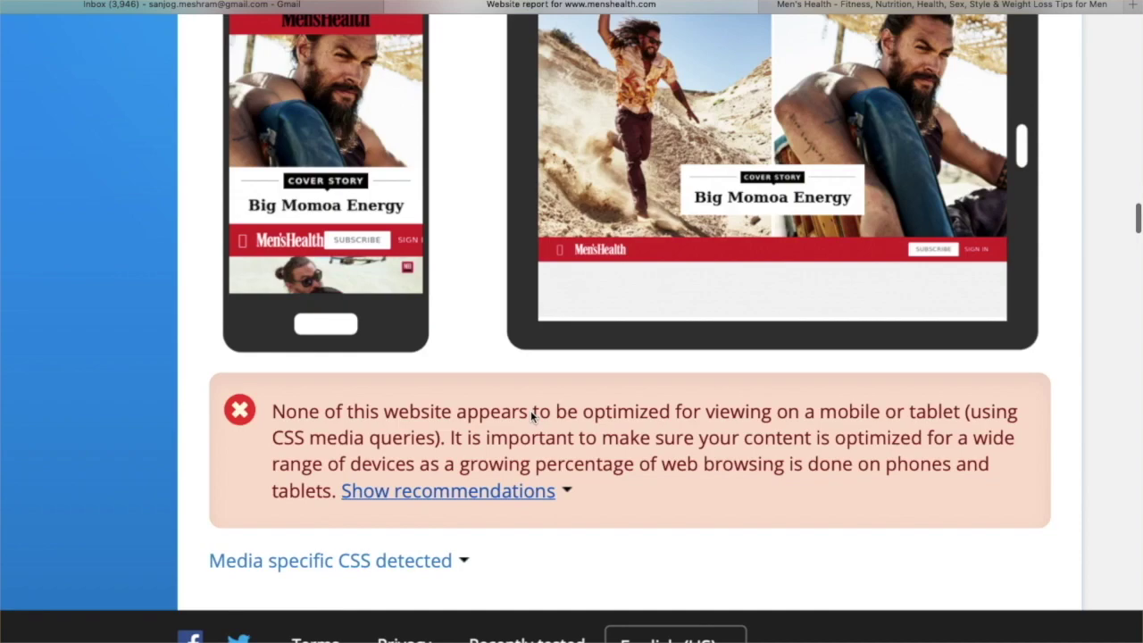
{"action": "scroll", "coordinate": [531, 411], "scroll_direction": "down", "scroll_amount": 6}
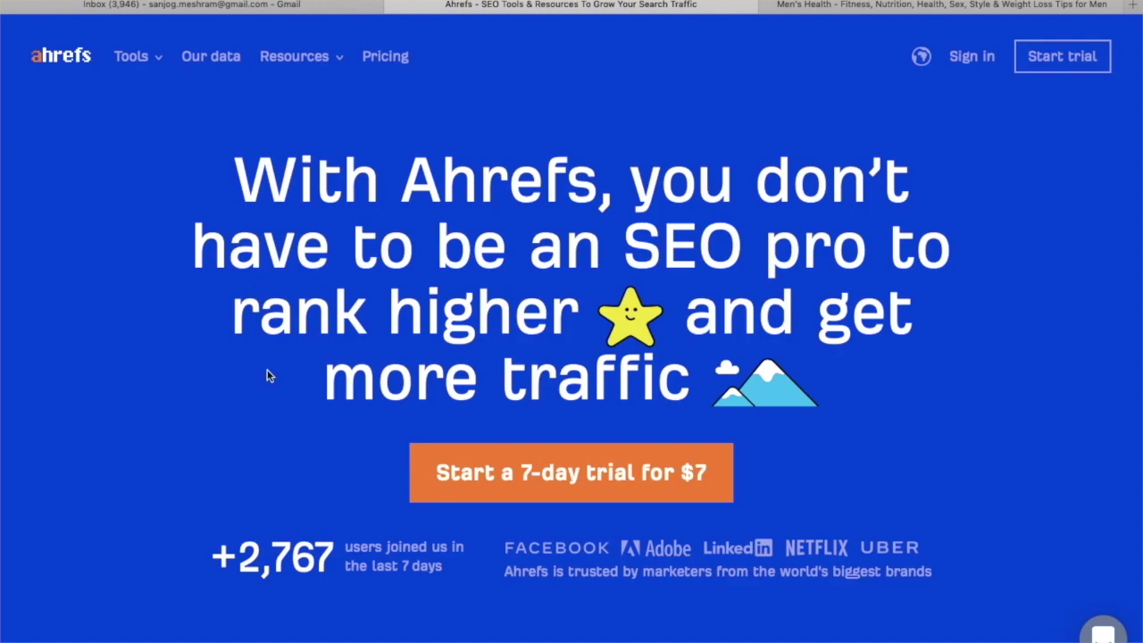
{"action": "scroll", "coordinate": [266, 362], "scroll_direction": "down", "scroll_amount": 20}
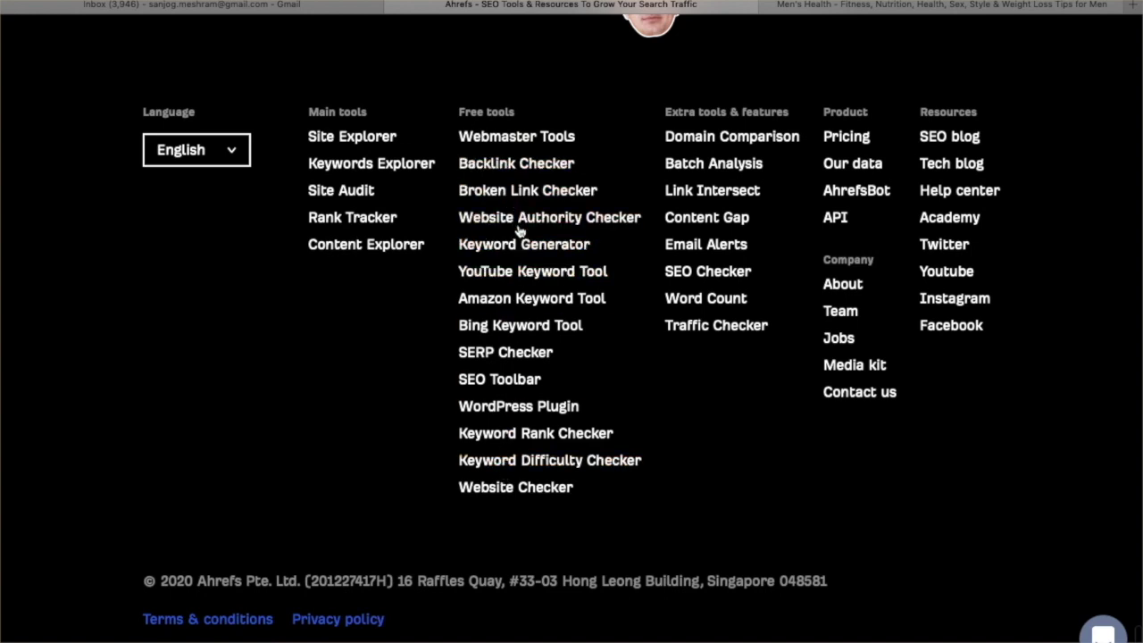
{"action": "left_click", "coordinate": [531, 170]}
{"action": "left_click", "coordinate": [329, 339]}
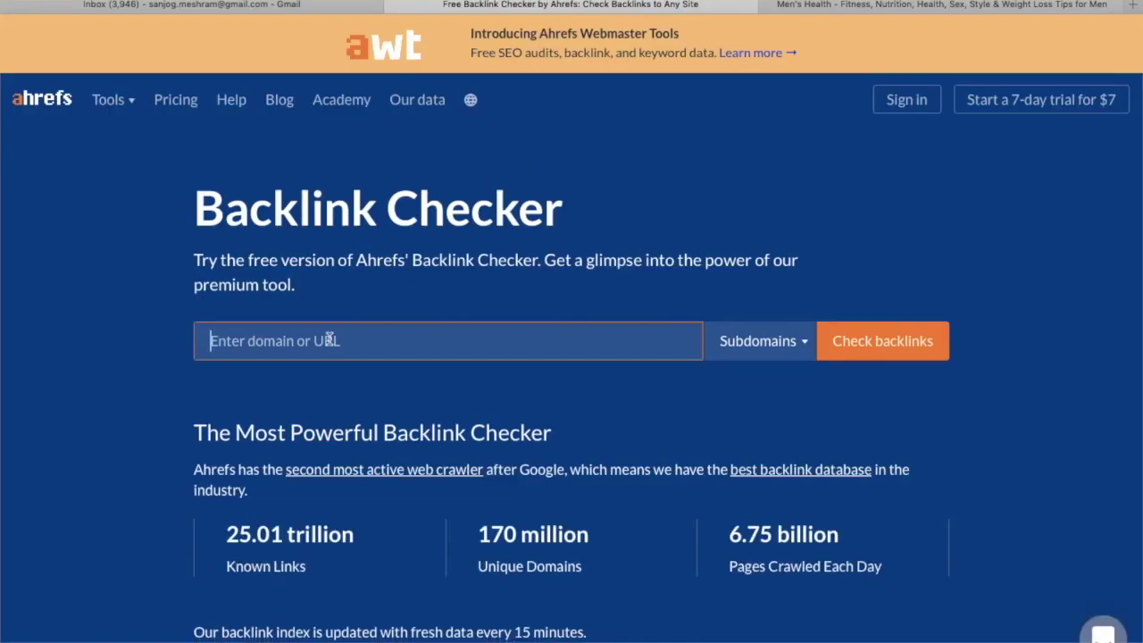
{"action": "type", "text": "https://www.menshealth.com"}
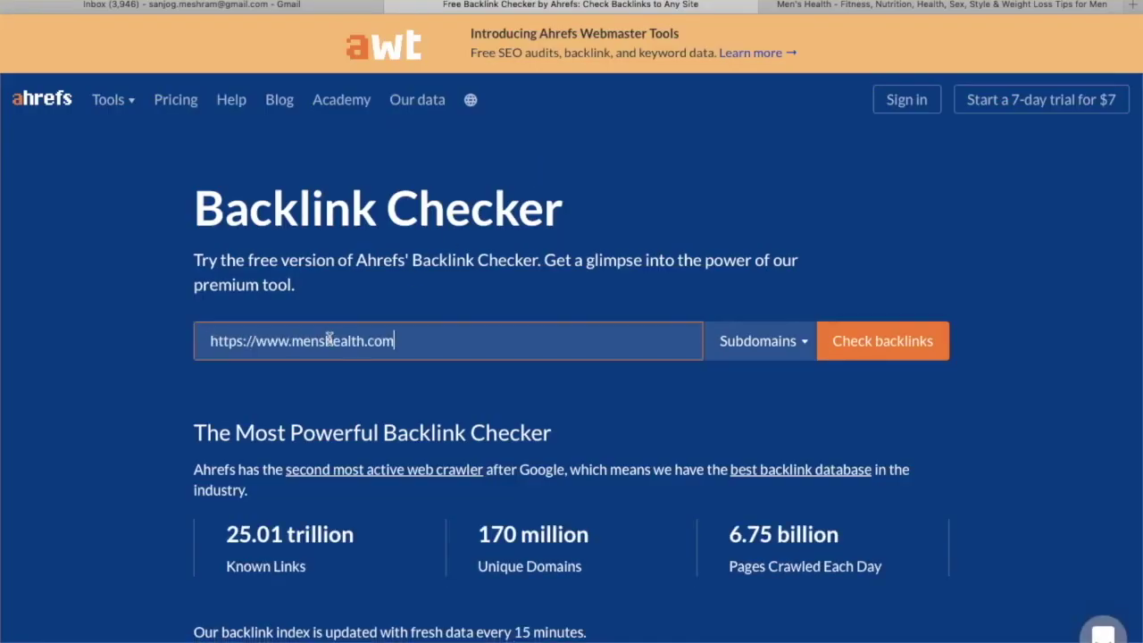
{"action": "left_click", "coordinate": [860, 346]}
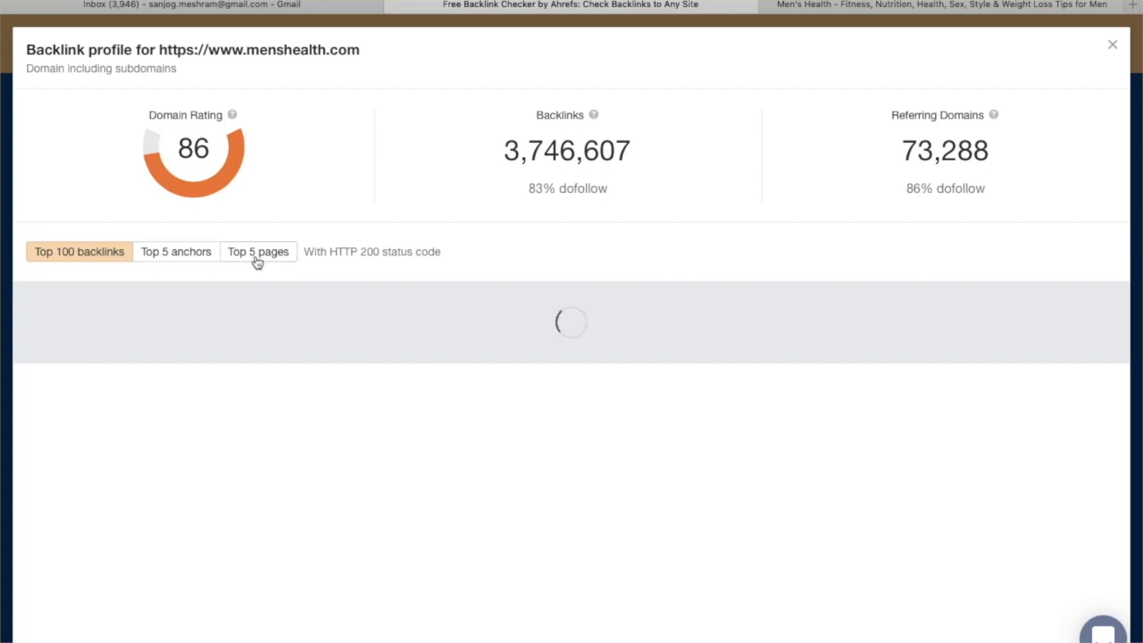
Examine the top 100 backlinks in the backlink profile, including referring pages, domain ratings, traffic and anchors.
{"action": "scroll", "coordinate": [281, 338], "scroll_direction": "down", "scroll_amount": 10}
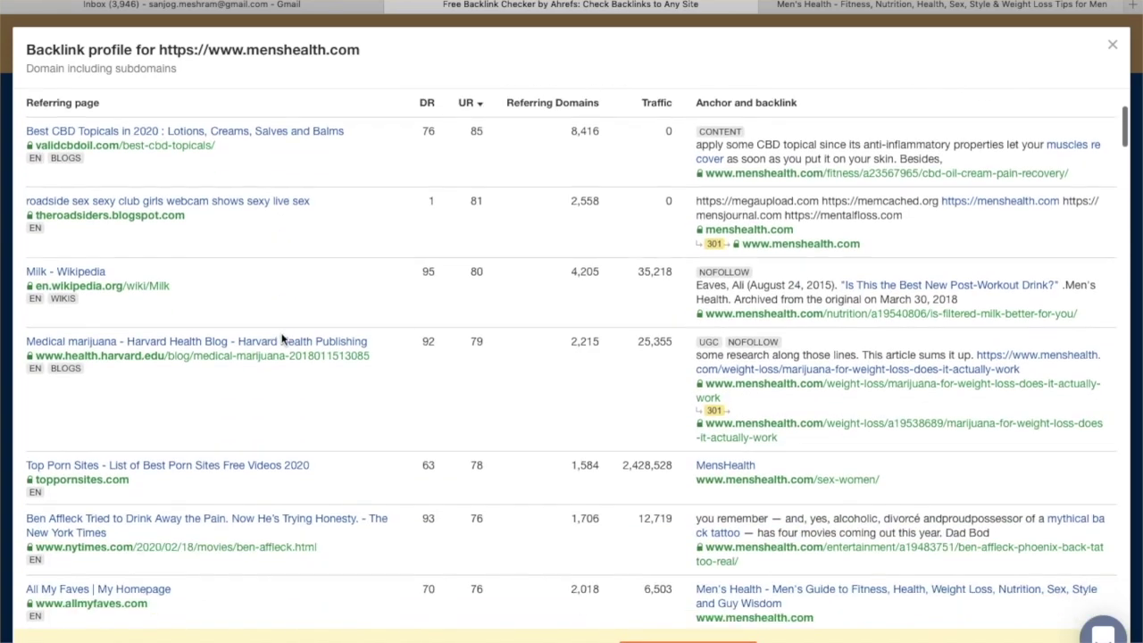
{"action": "scroll", "coordinate": [281, 338], "scroll_direction": "up", "scroll_amount": 10}
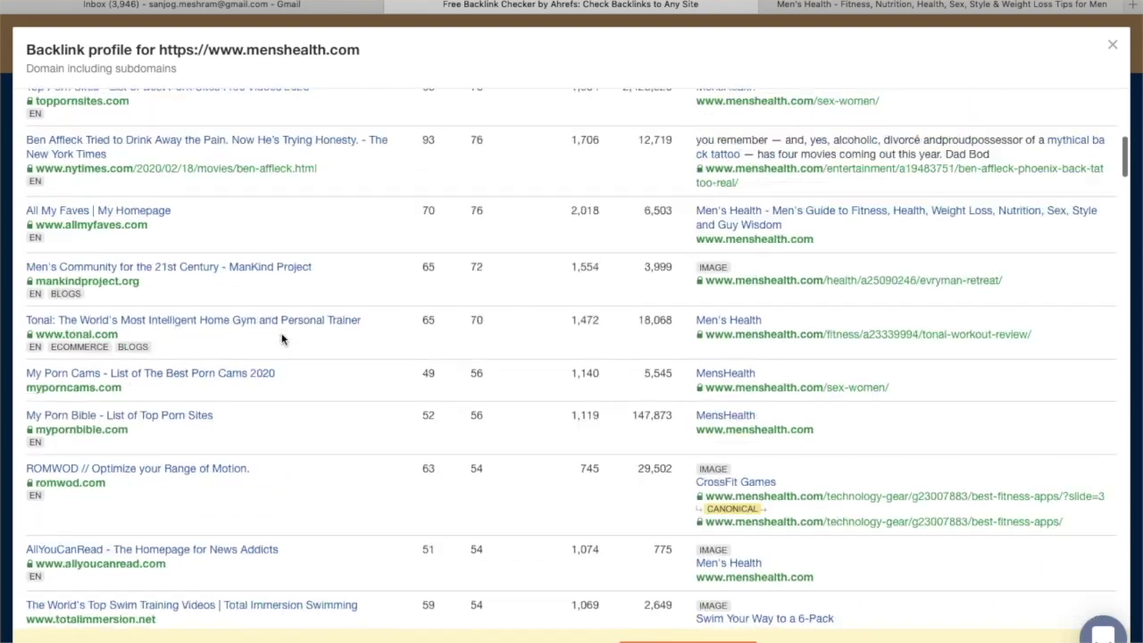
{"action": "scroll", "coordinate": [746, 382], "scroll_direction": "down", "scroll_amount": 10}
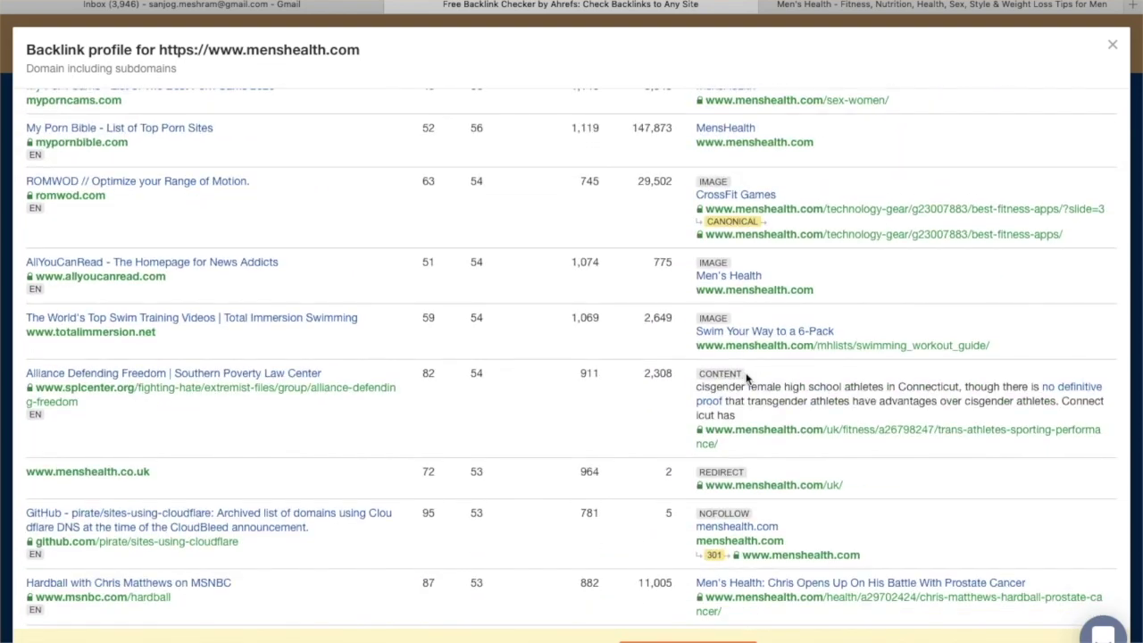
{"action": "scroll", "coordinate": [746, 378], "scroll_direction": "down", "scroll_amount": 10}
{"action": "scroll", "coordinate": [746, 378], "scroll_direction": "down", "scroll_amount": 5}
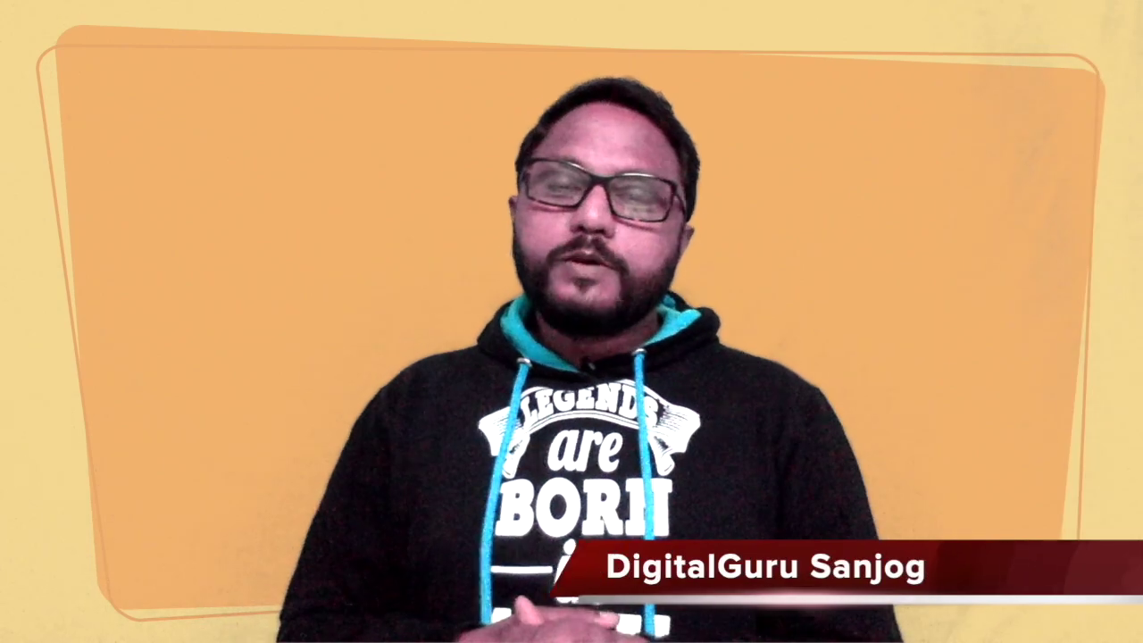